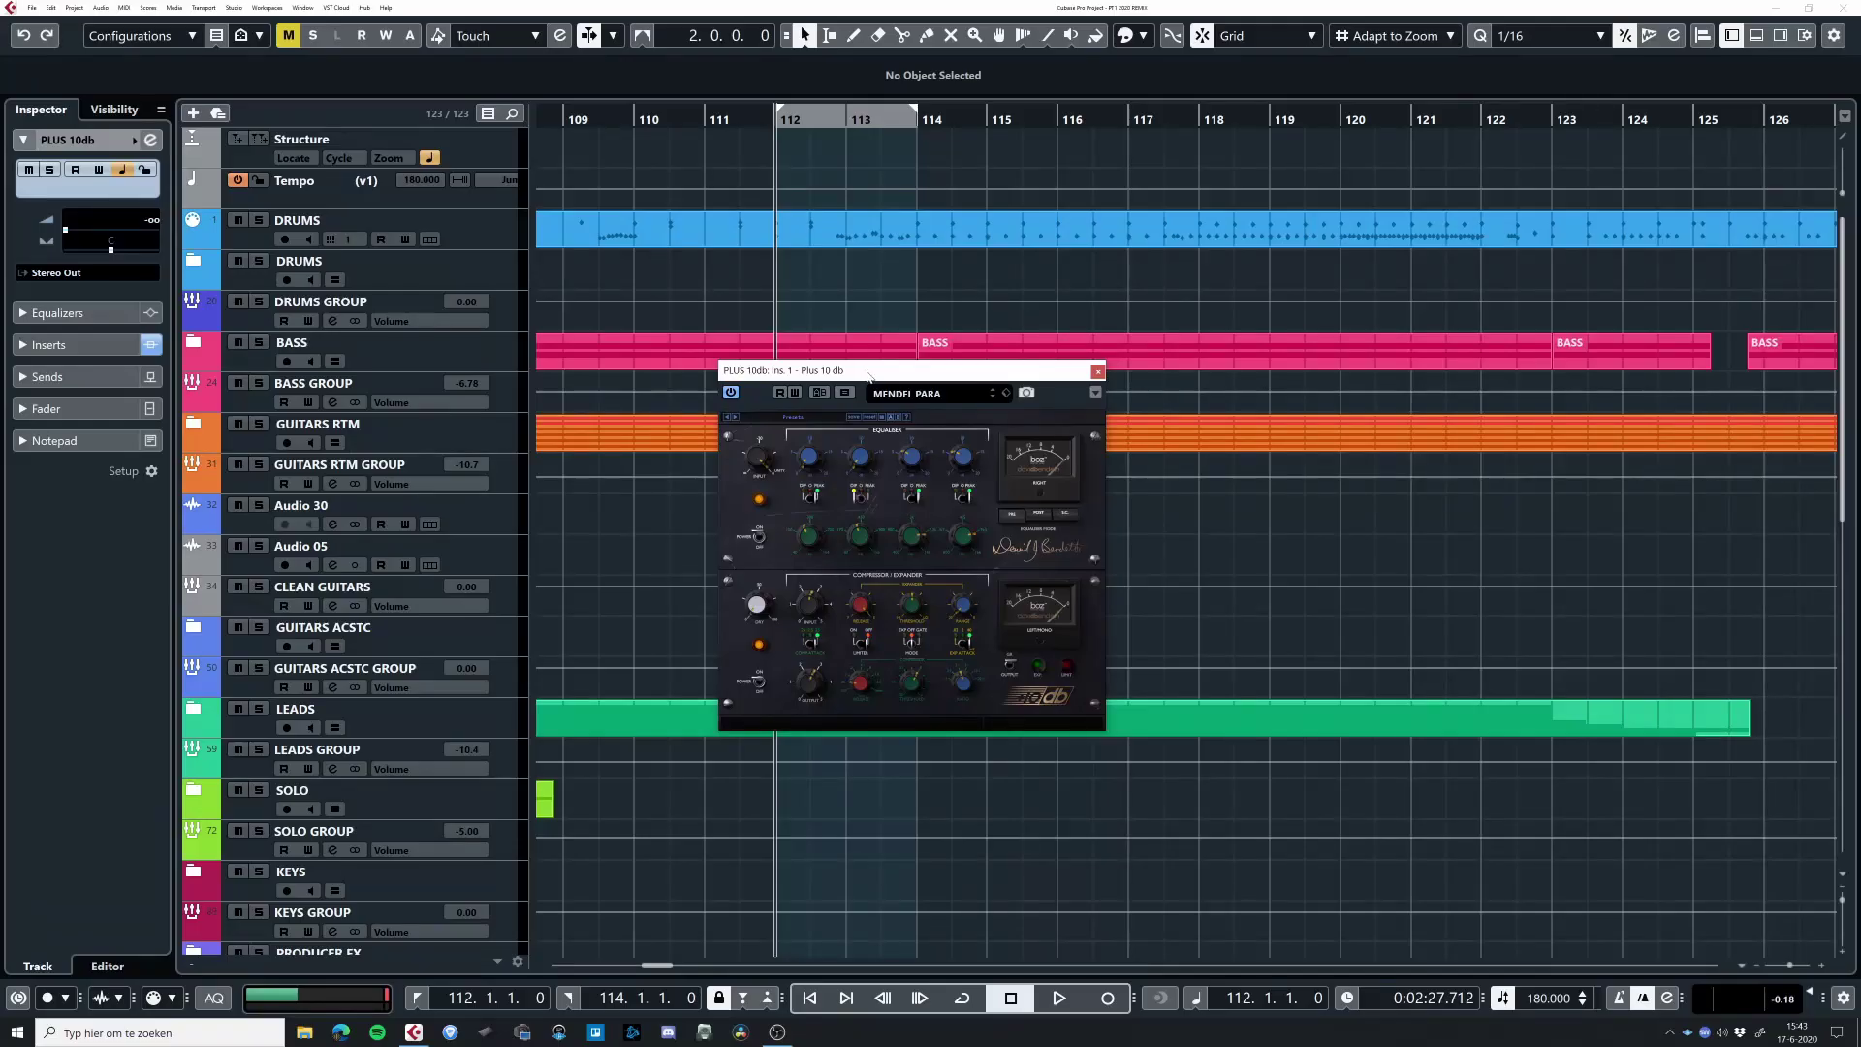
Step: Move the plugin window aside, expand the DRUMS folder, and solo the drum tracks
drag(867, 375, 907, 368)
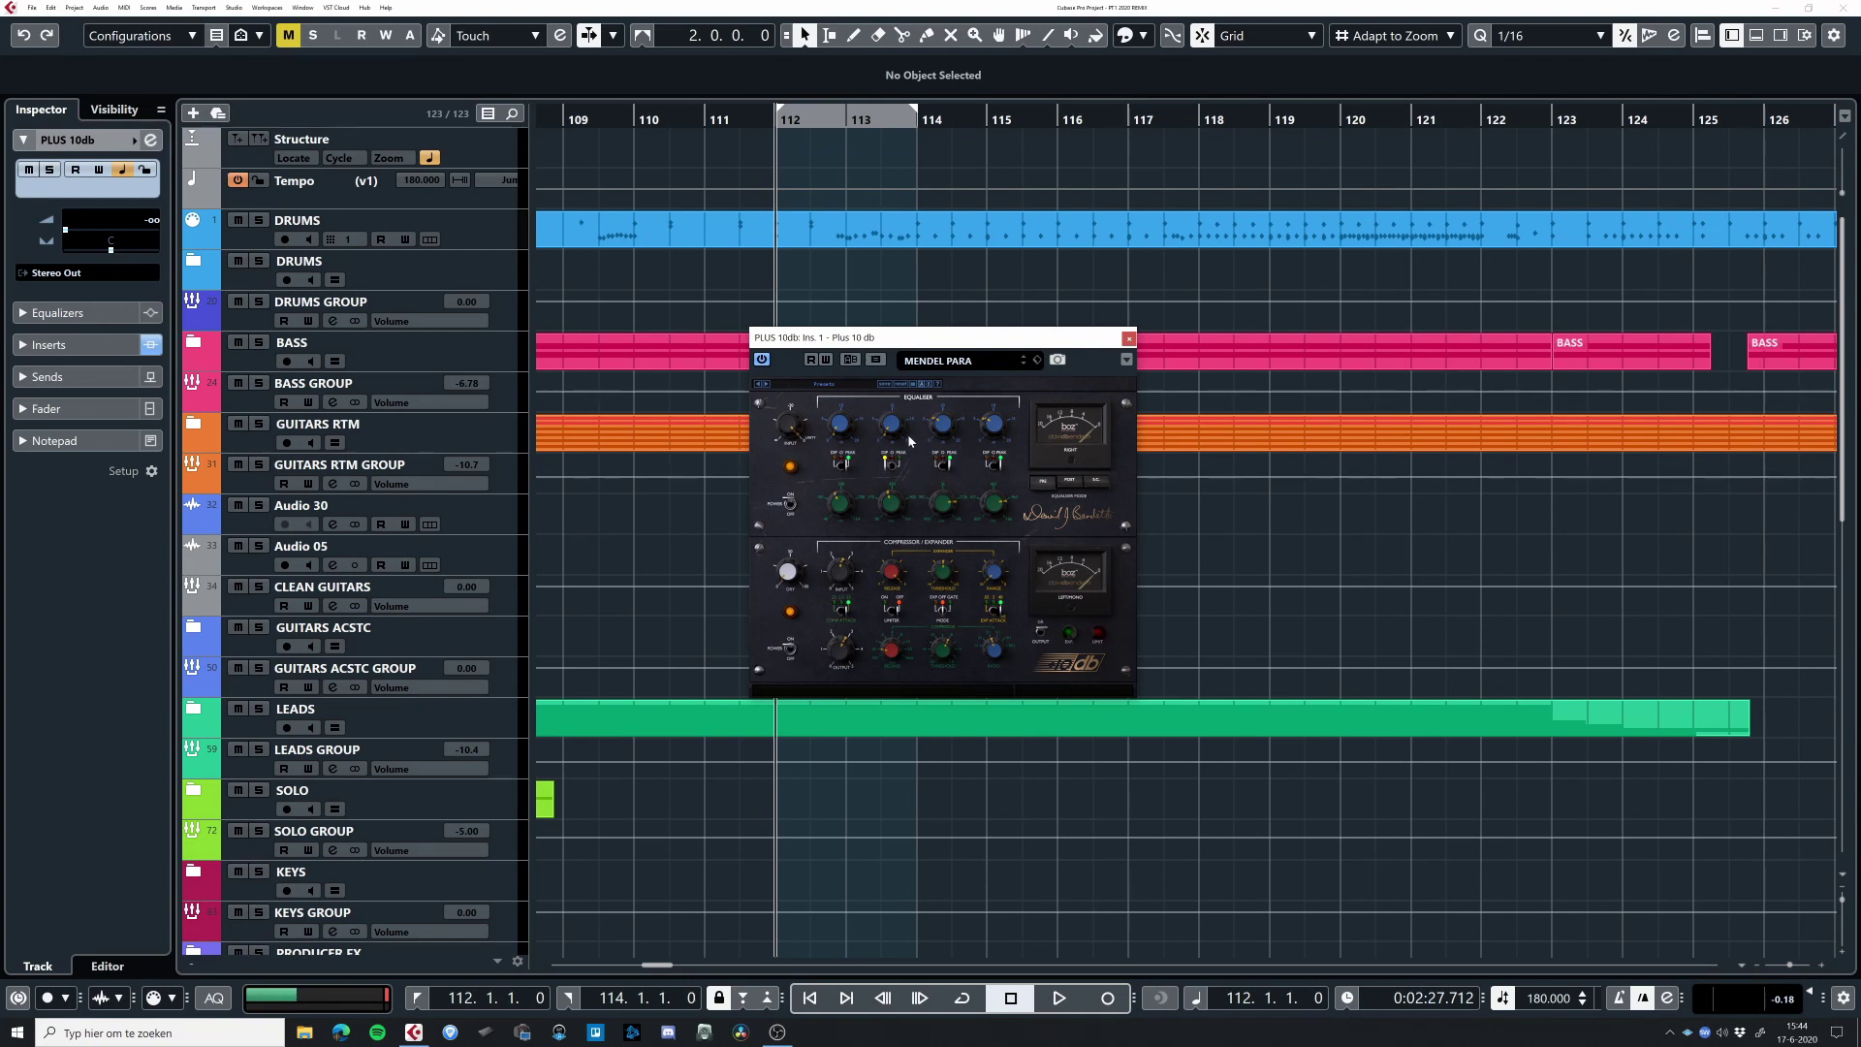
click(193, 264)
scroll(234, 638, down, 2)
click(268, 683)
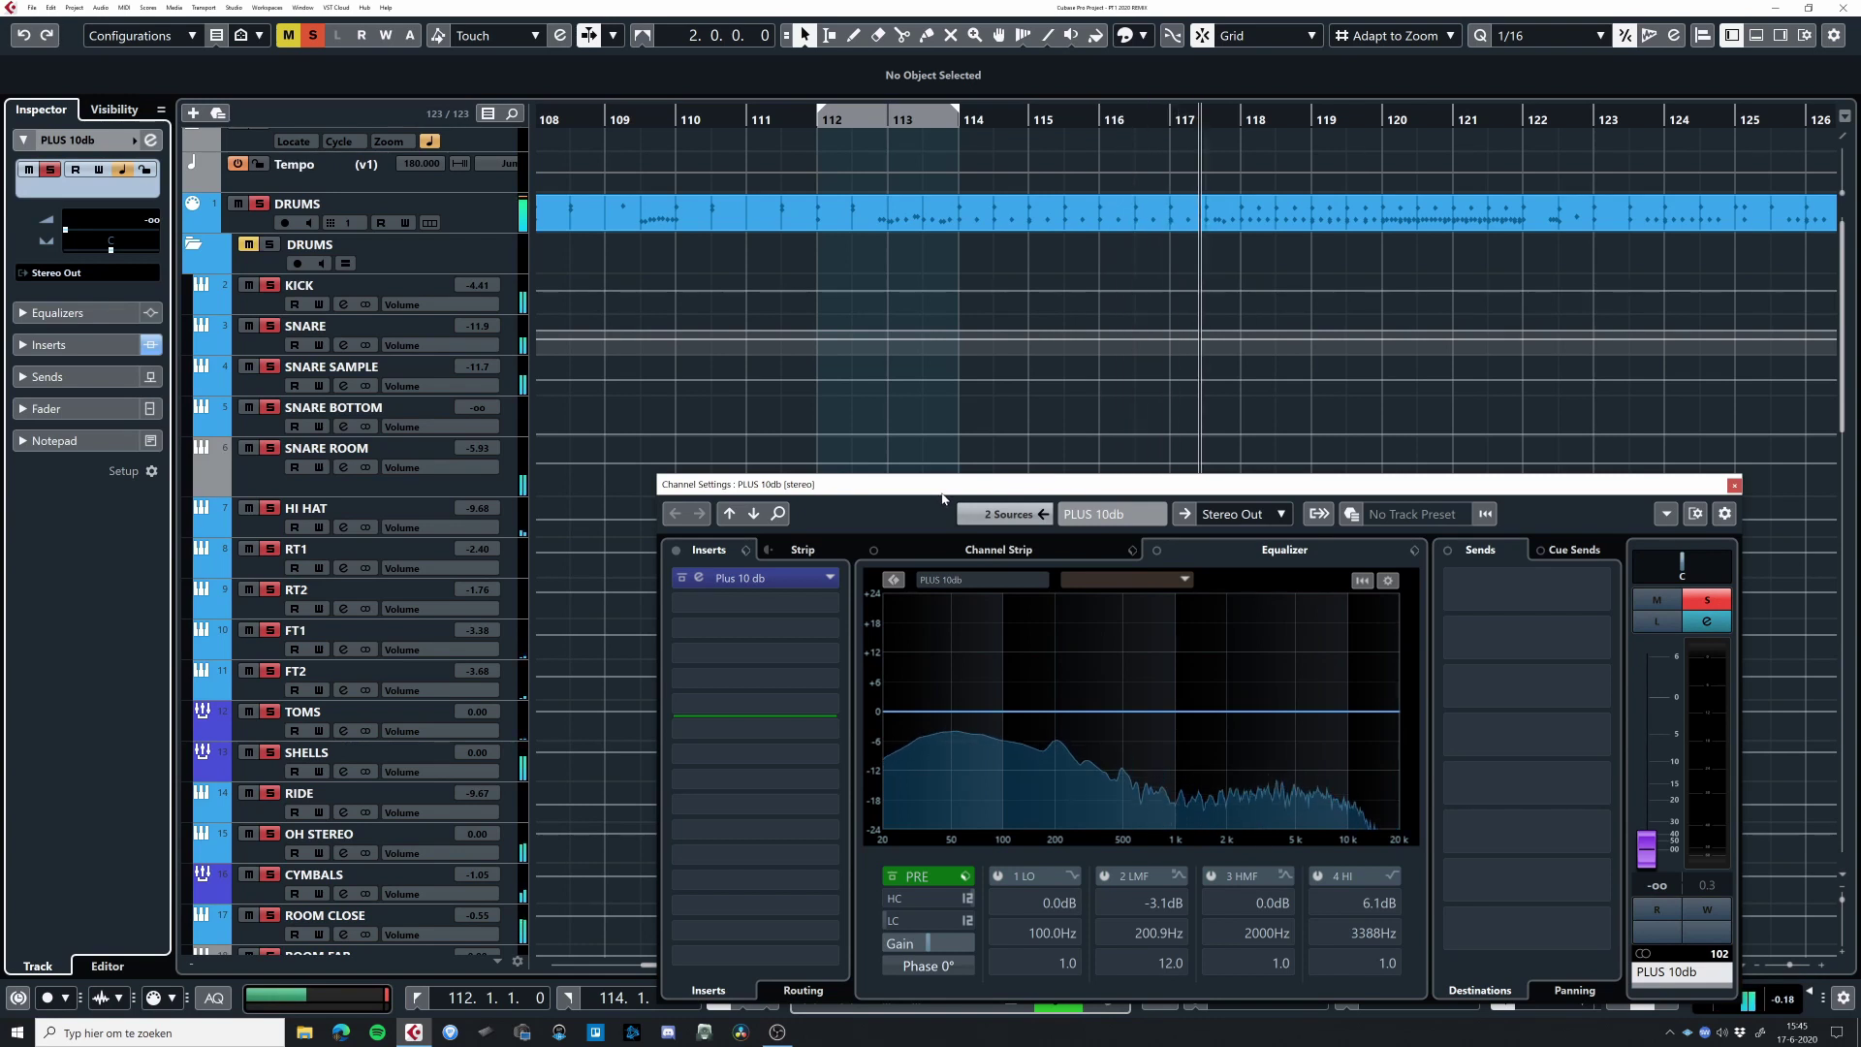
key(g)
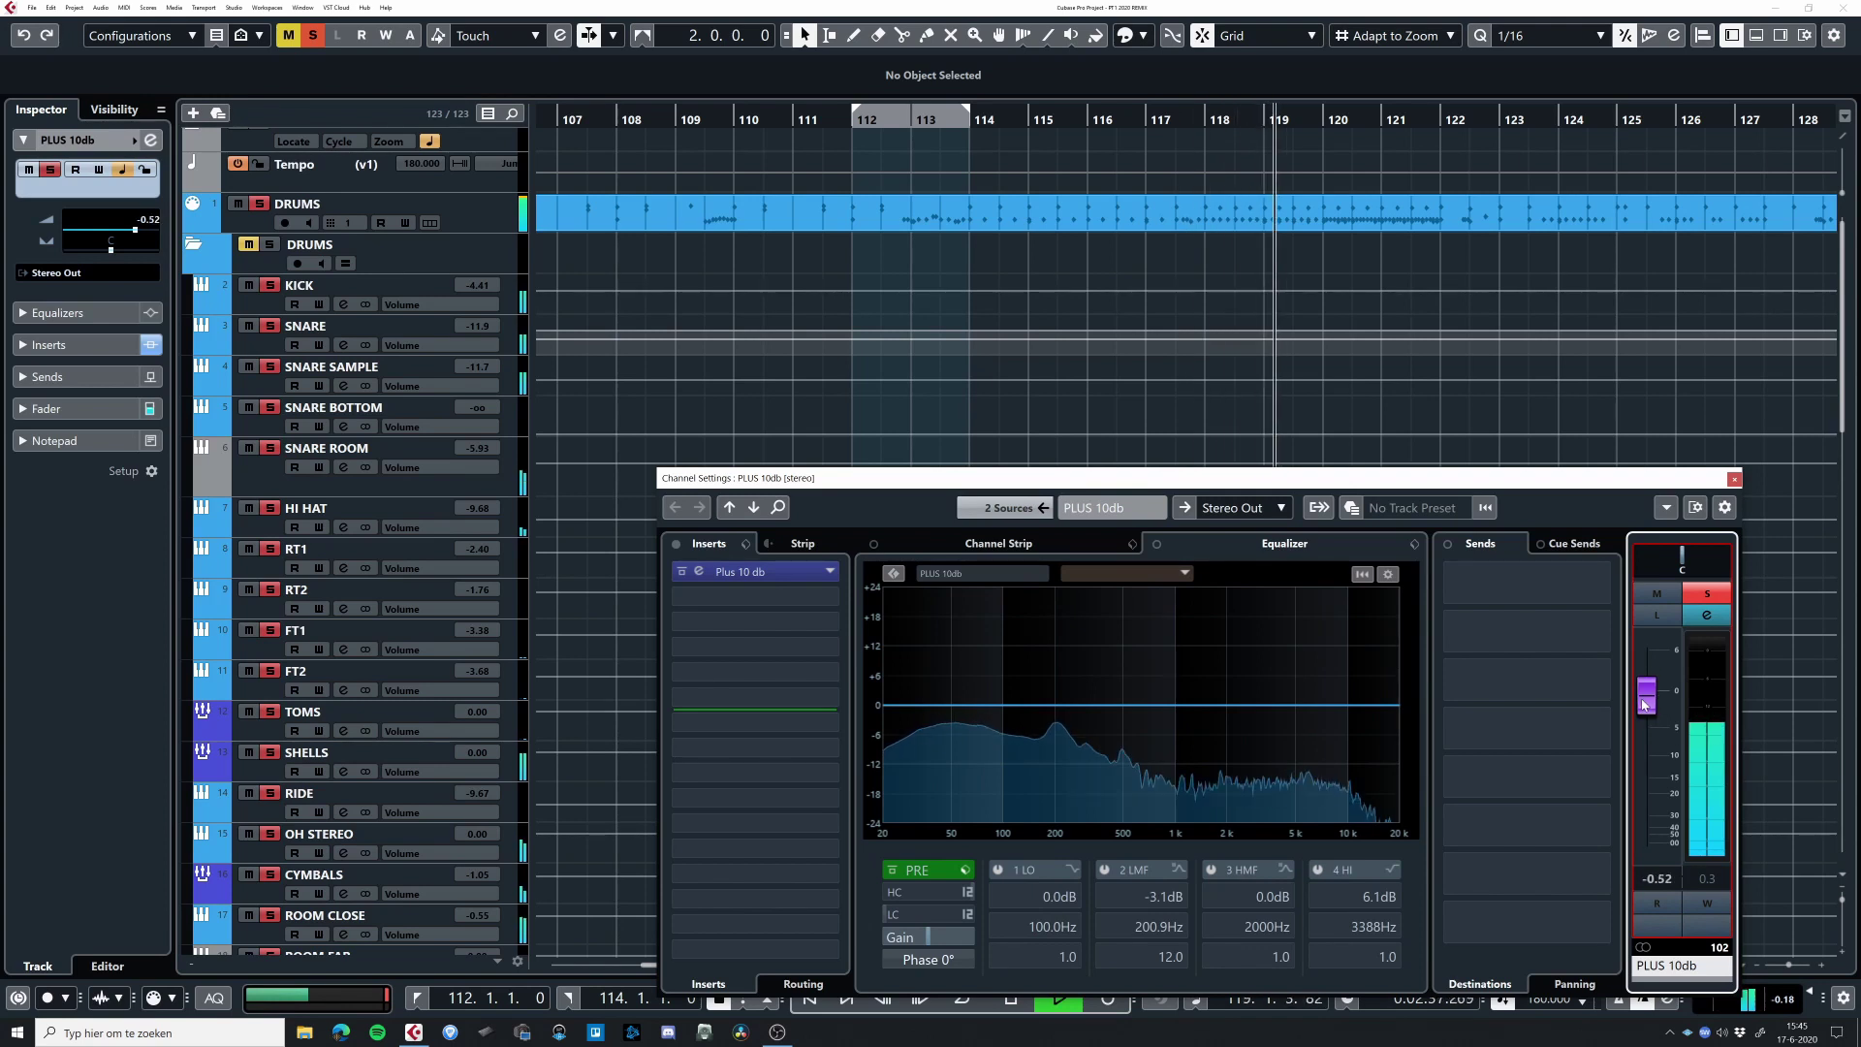
Step: Lower the PLUS 10db group fader to about -4.8 dB and return playback to bar 112
drag(1645, 698, 1644, 710)
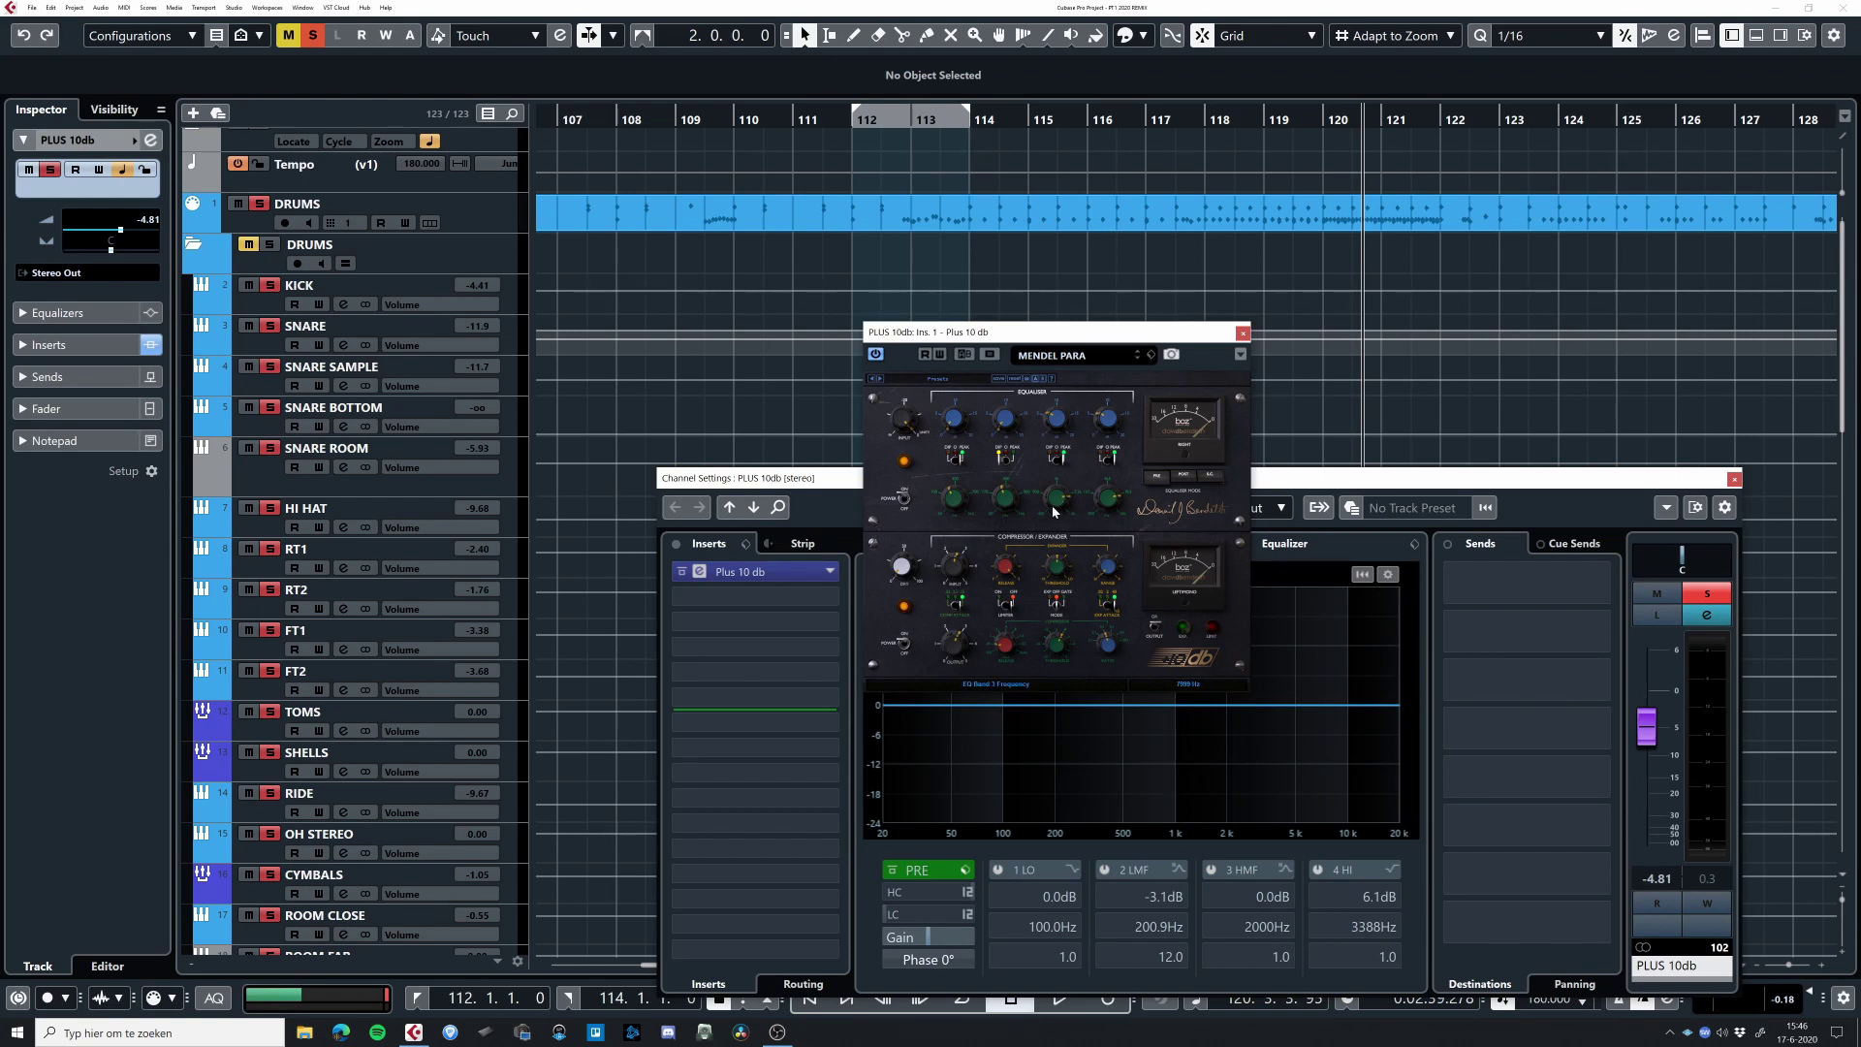
click(858, 123)
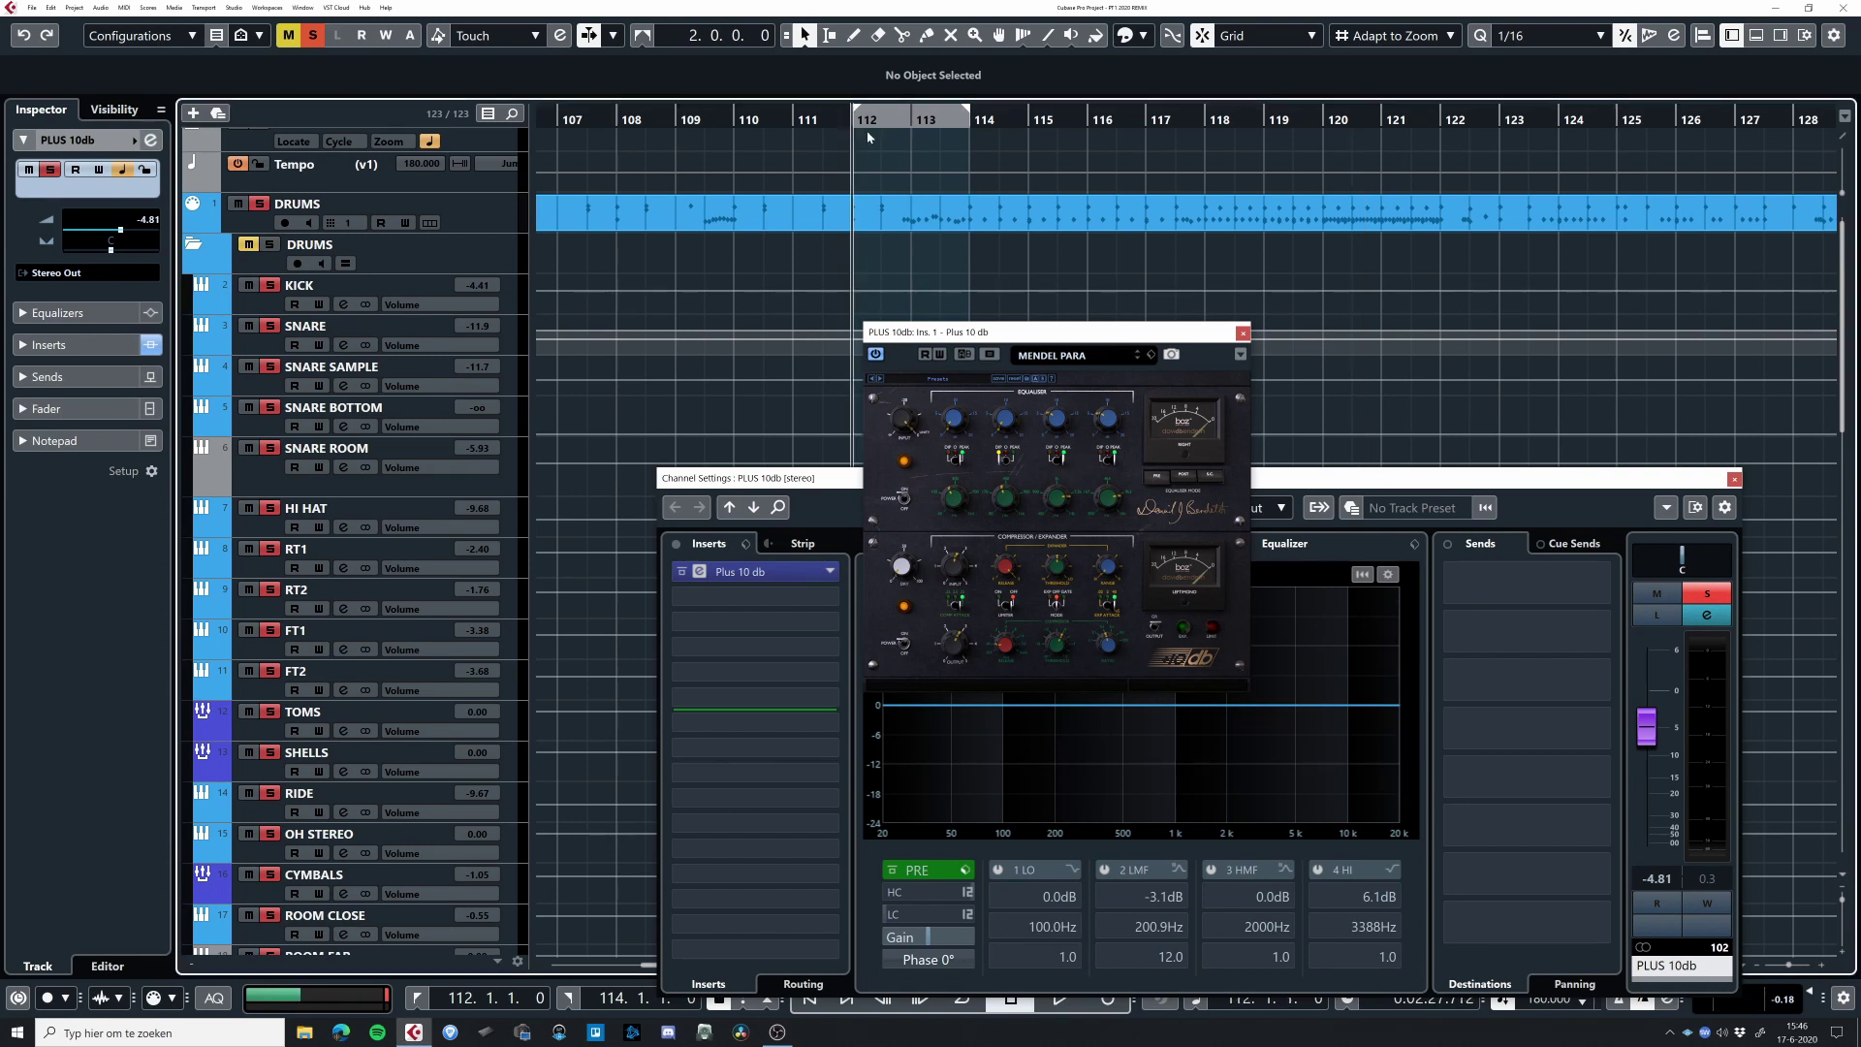
Step: Play the drums, drop the PLUS 10db group to -oo, then raise it back to 0 dB
key(space)
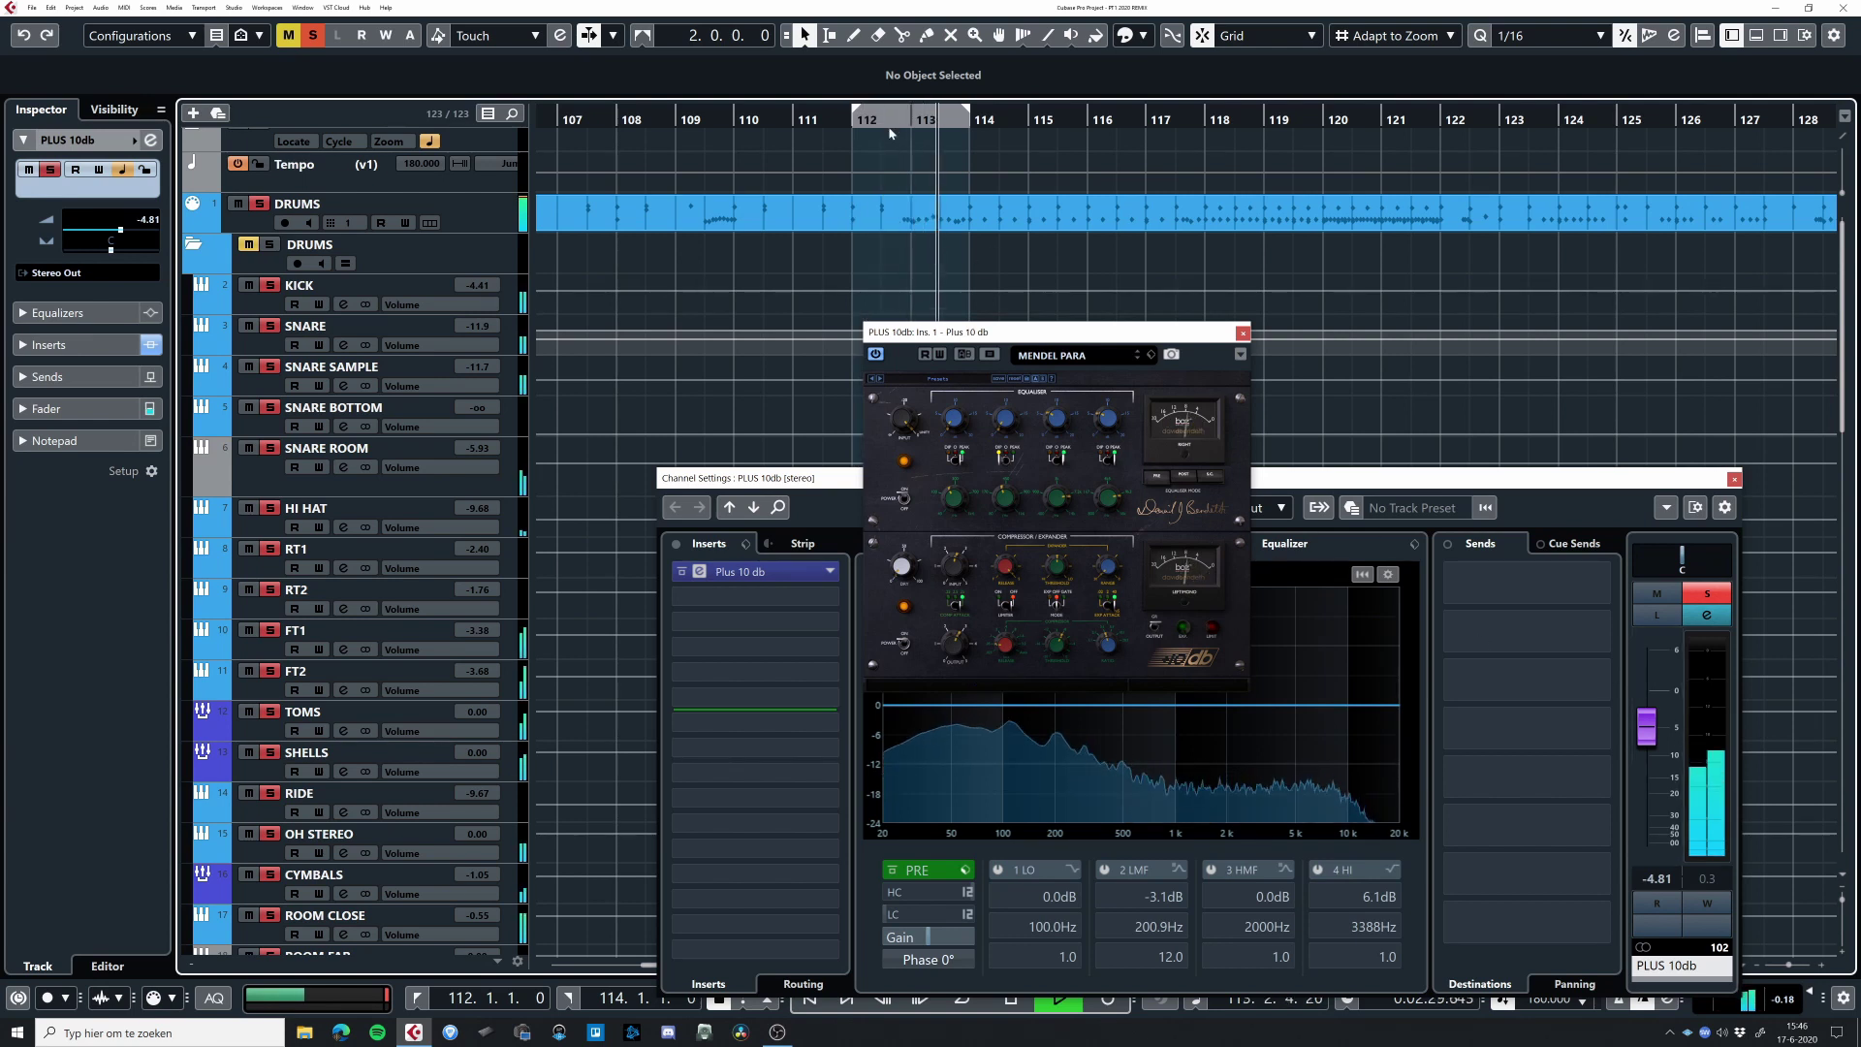
drag(1646, 727, 1646, 841)
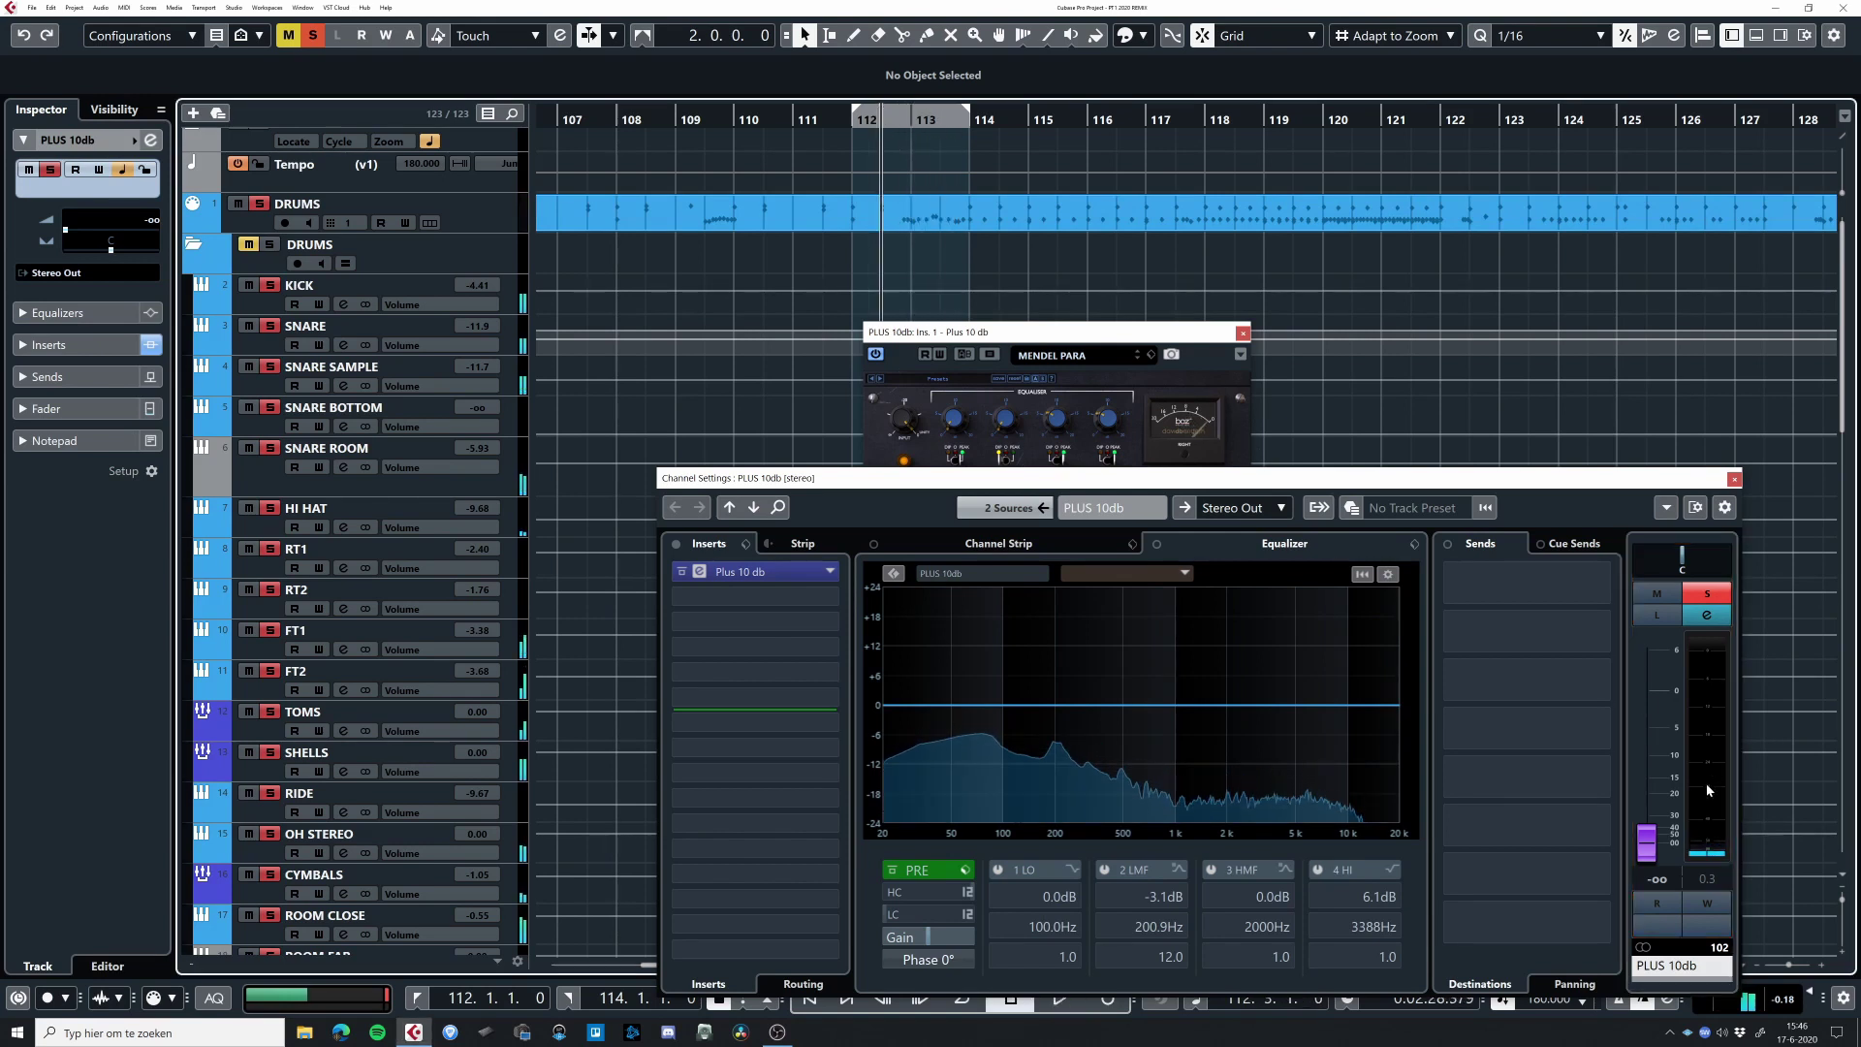
drag(1646, 840, 1642, 702)
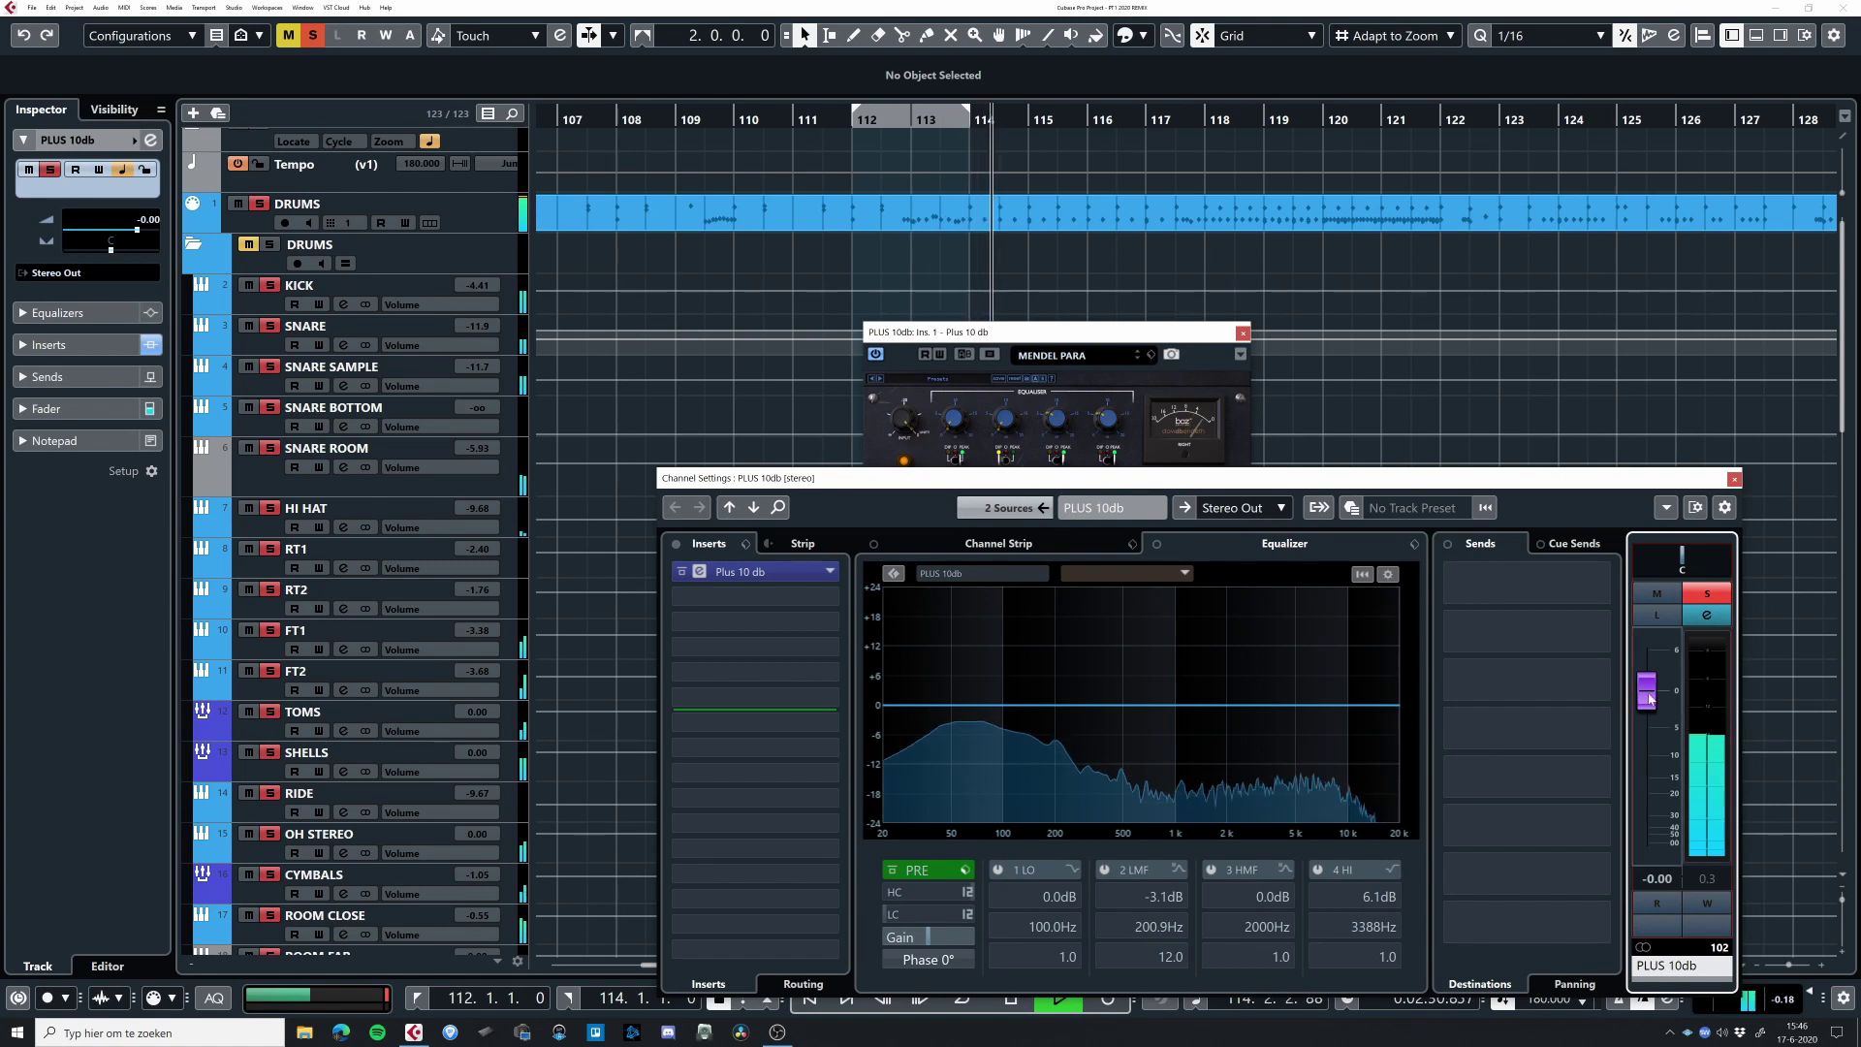
Step: Close the compressor/EQ plugin window, unsolo the drums, and play the full mix
click(1244, 335)
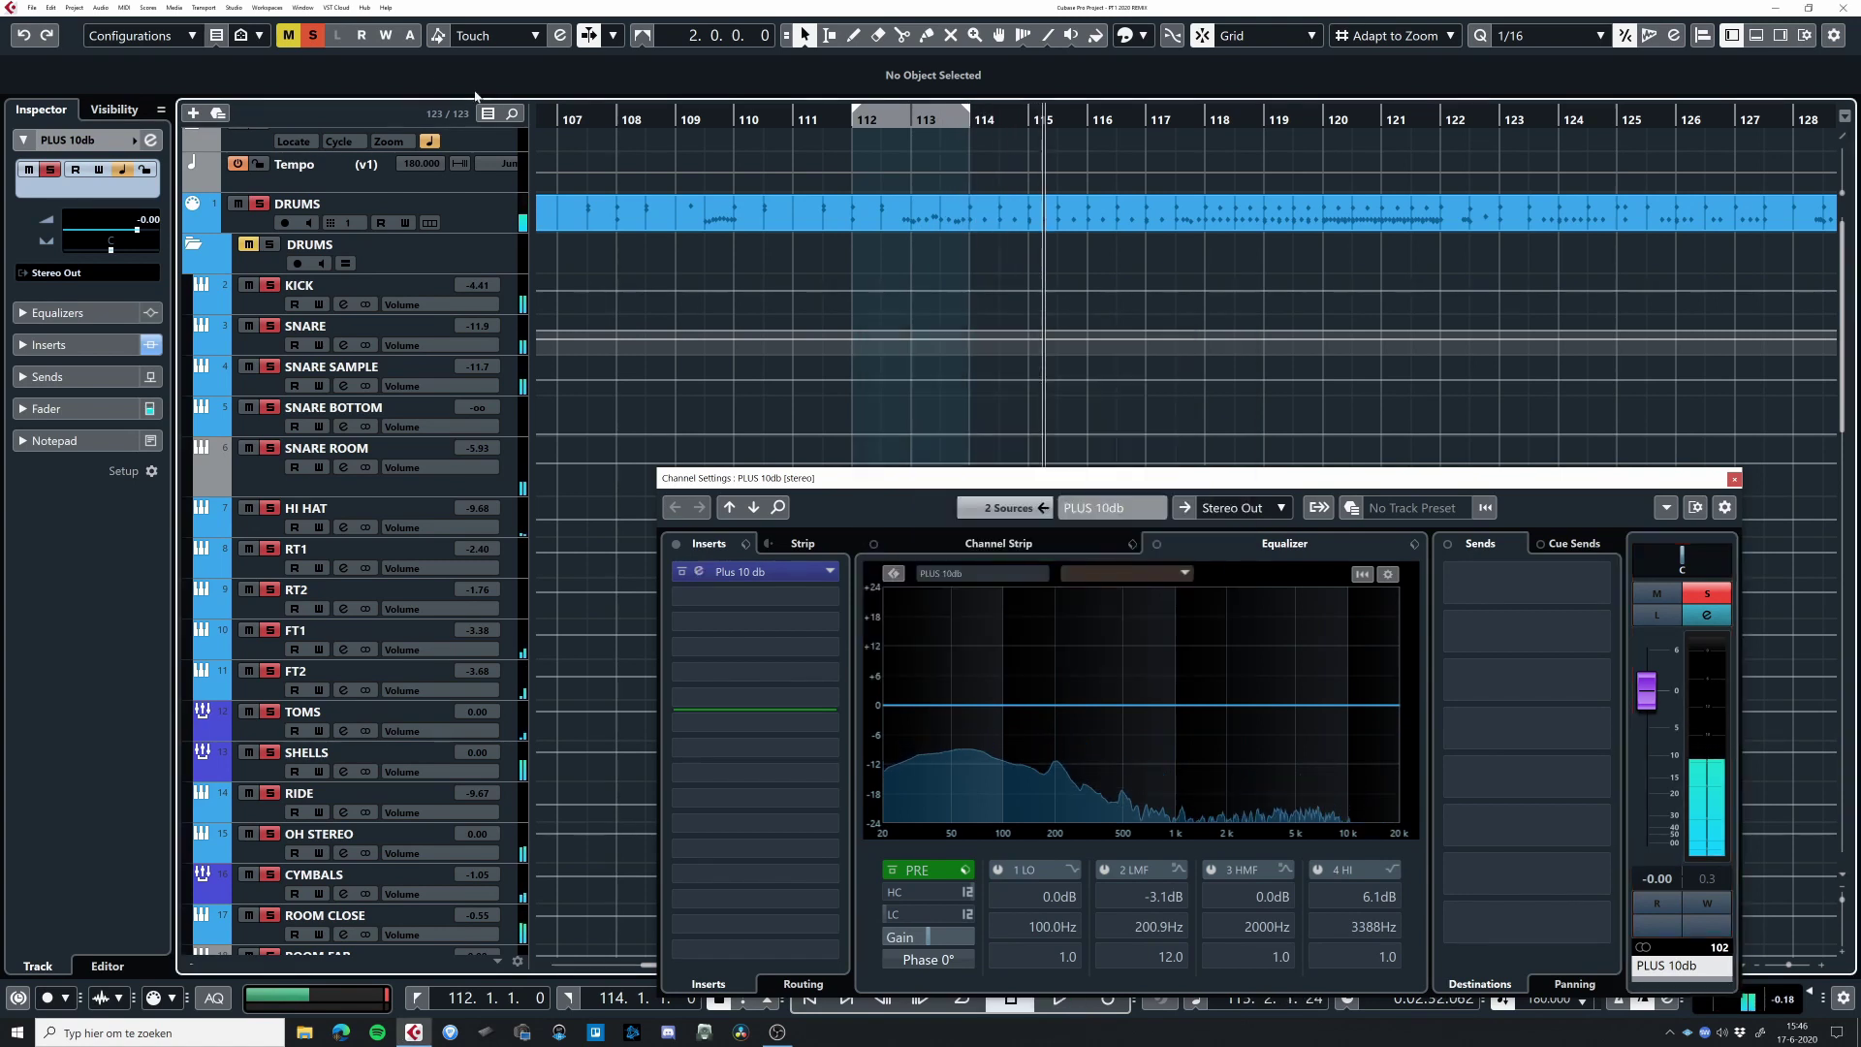
click(314, 41)
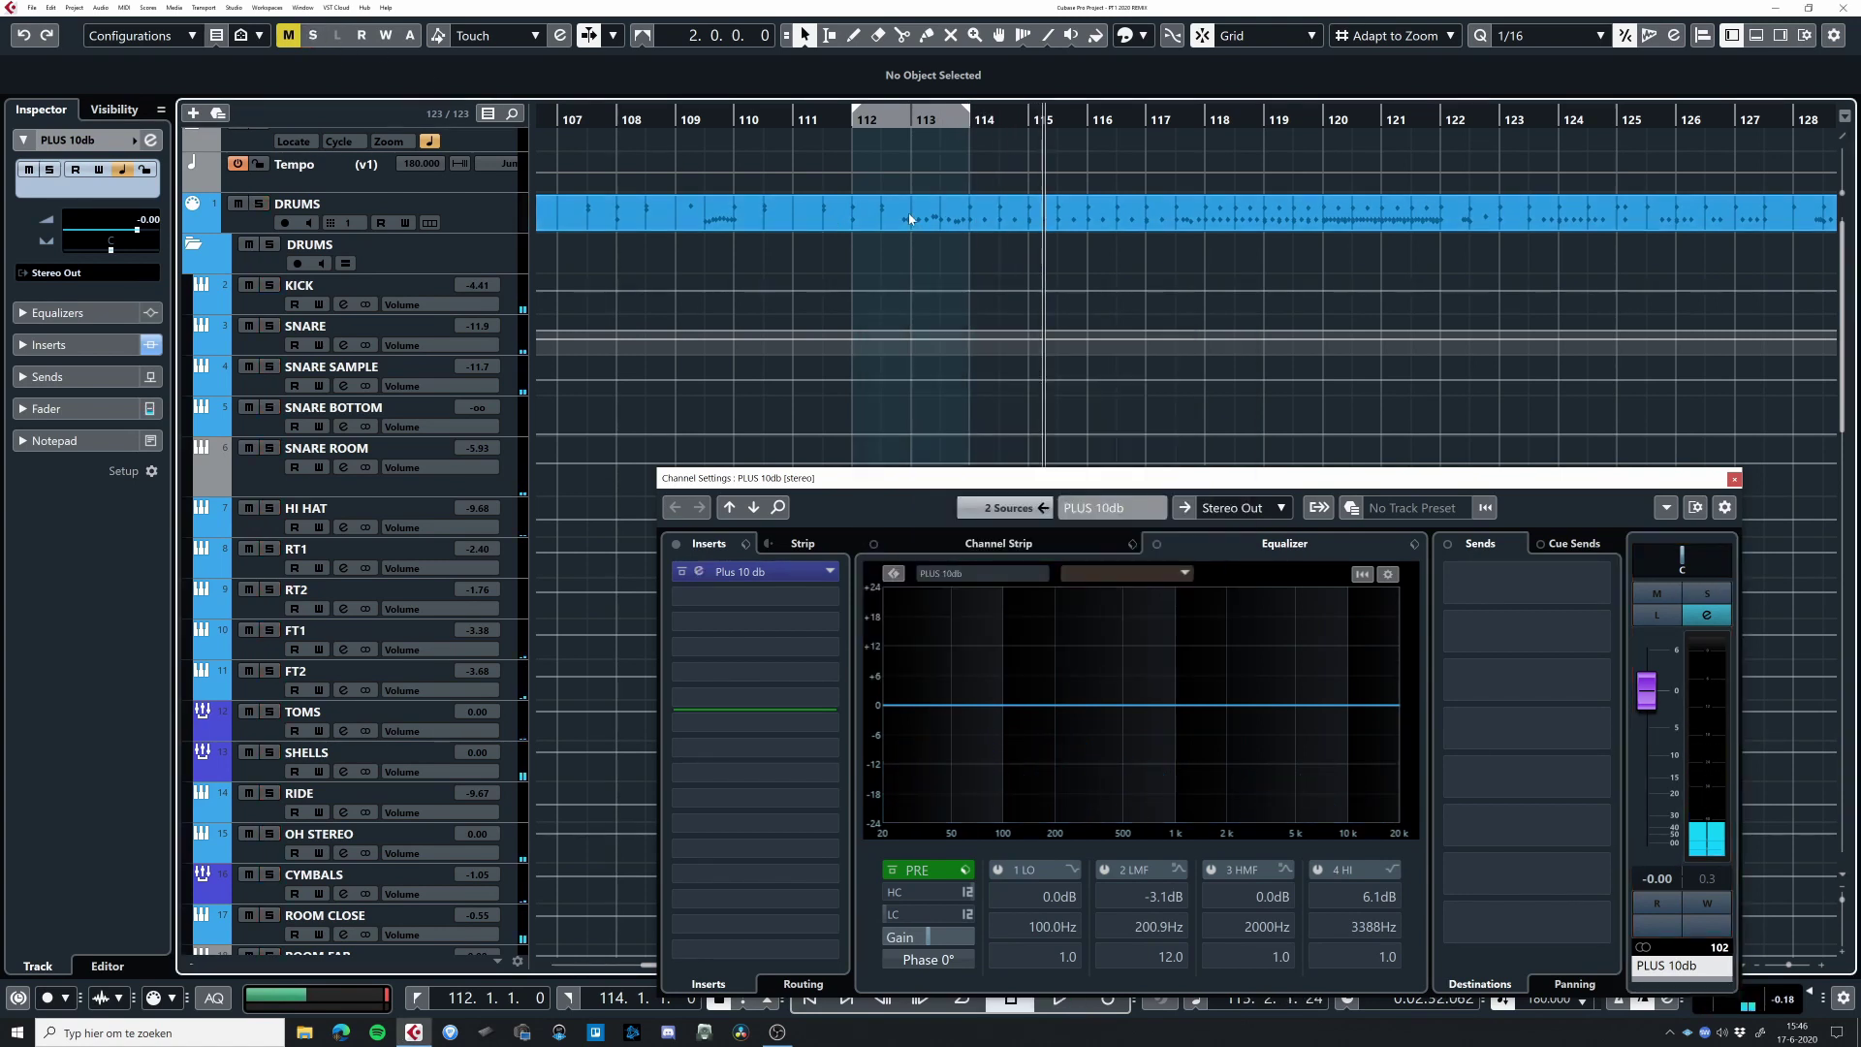
click(1648, 711)
key(space)
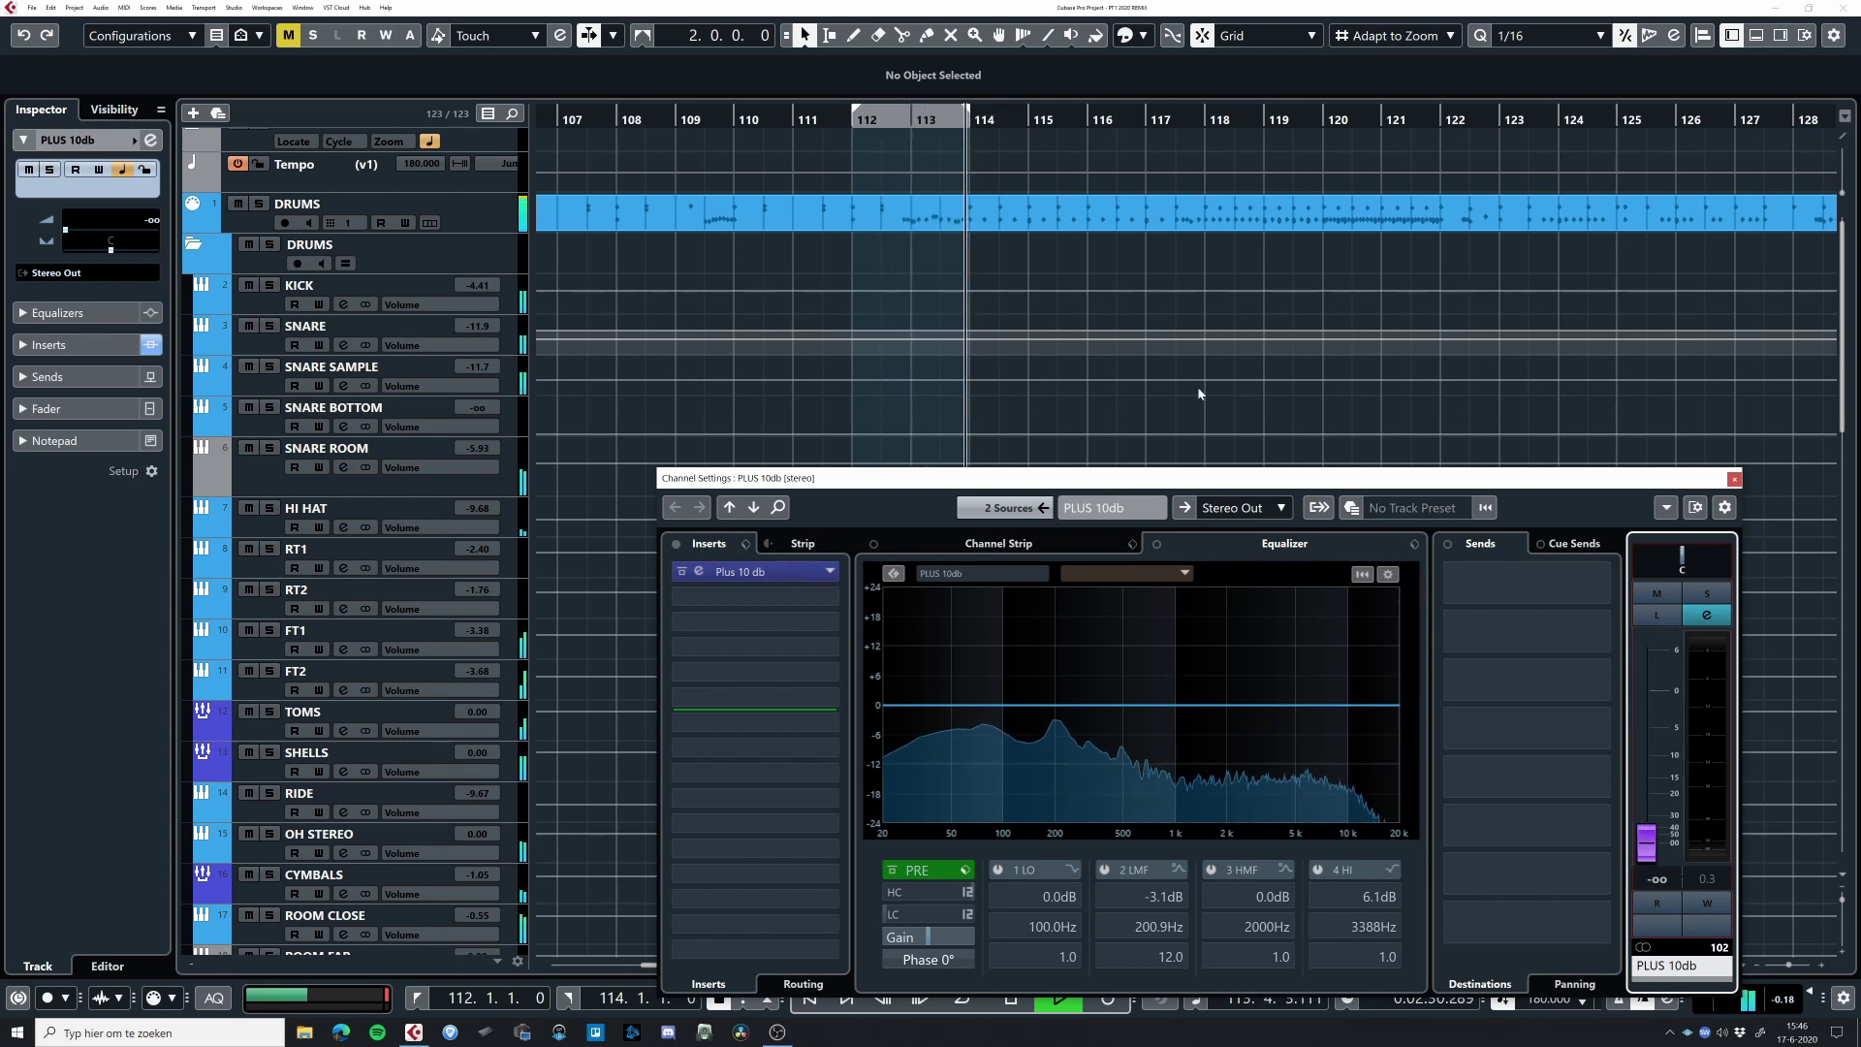
Step: From bar 112, raise the PLUS 10db group from silence to about -0.2 dB
click(851, 121)
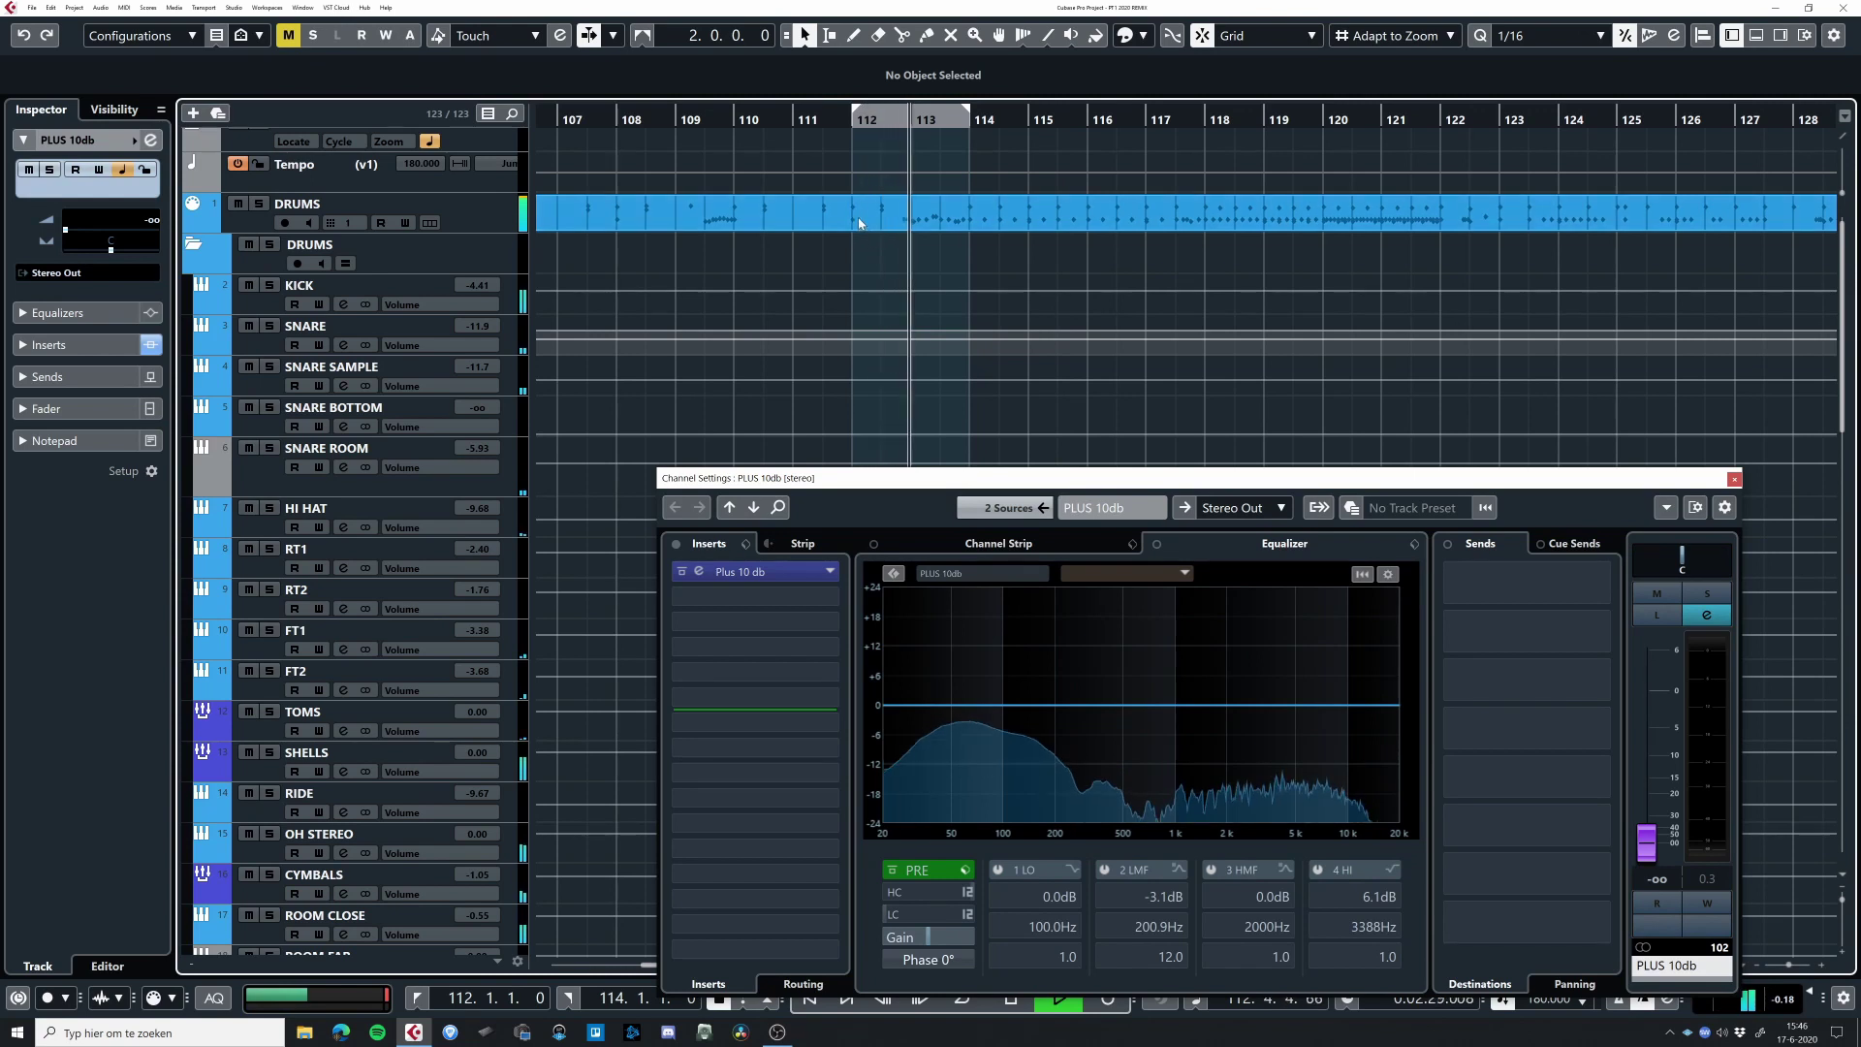
click(823, 124)
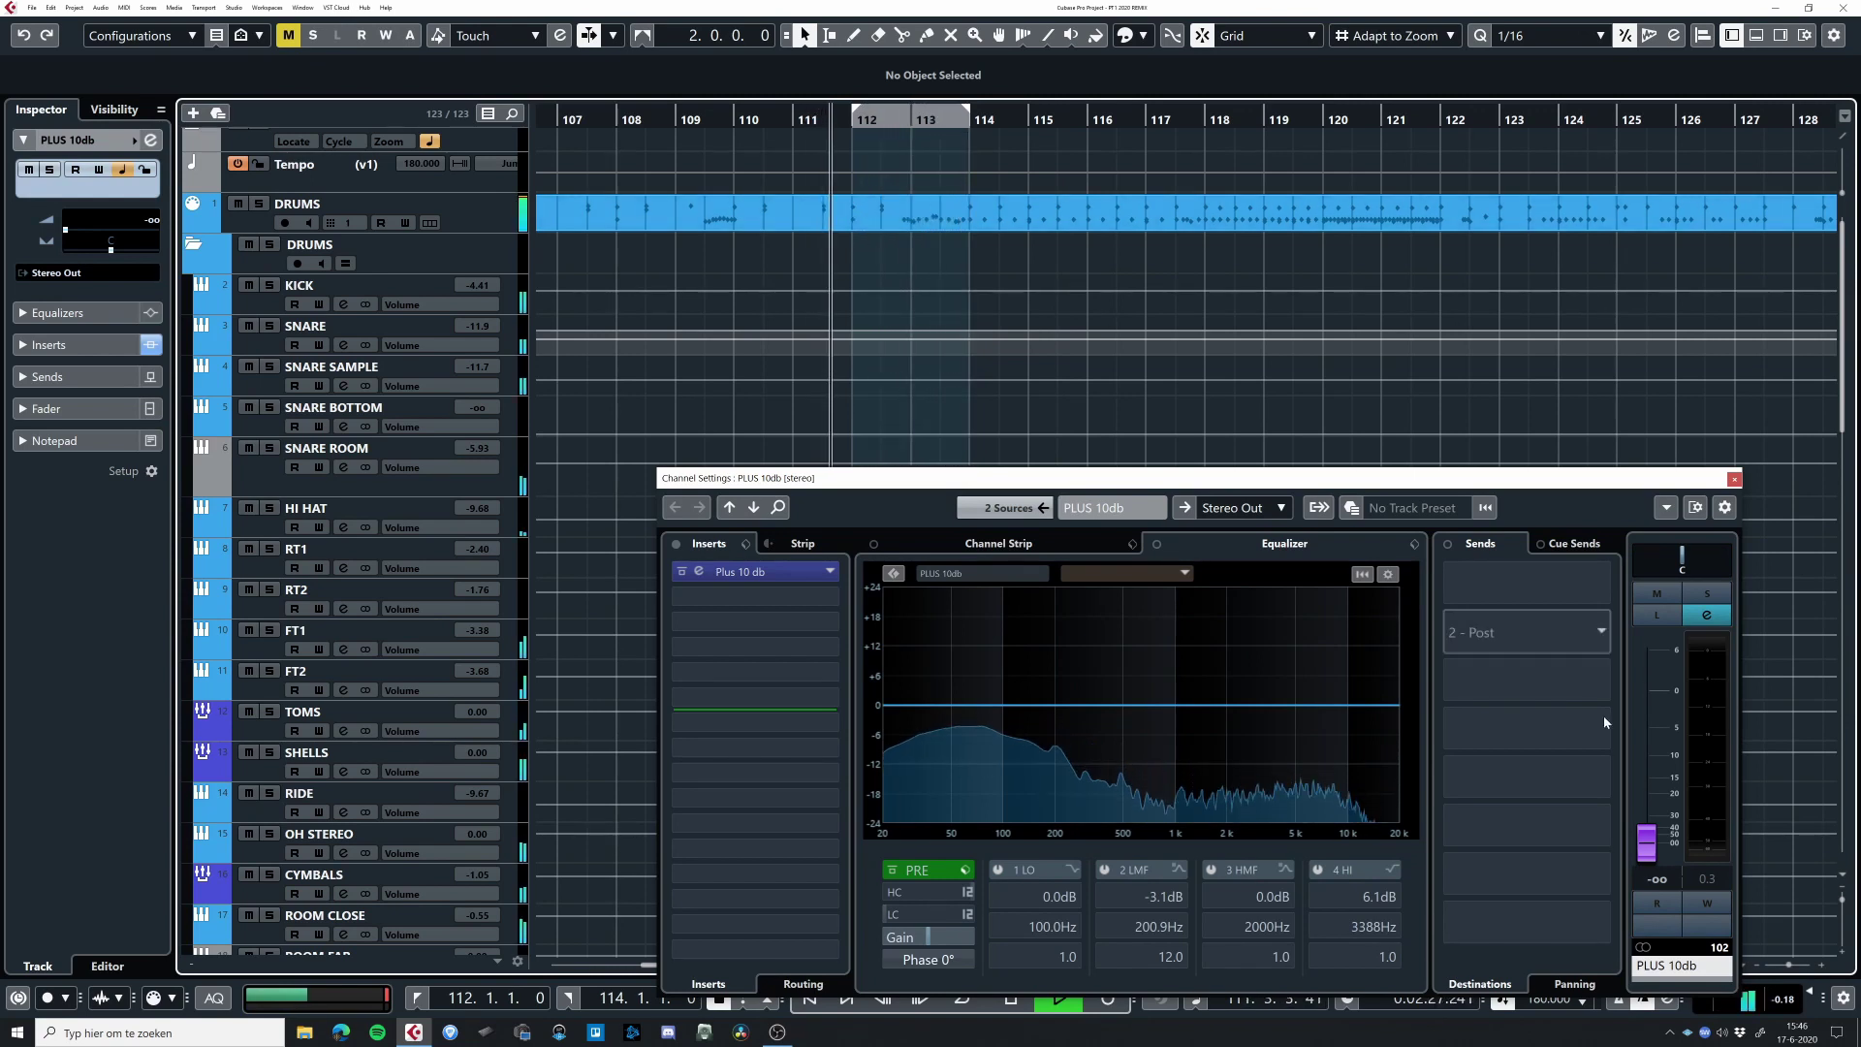
drag(1645, 840, 1648, 692)
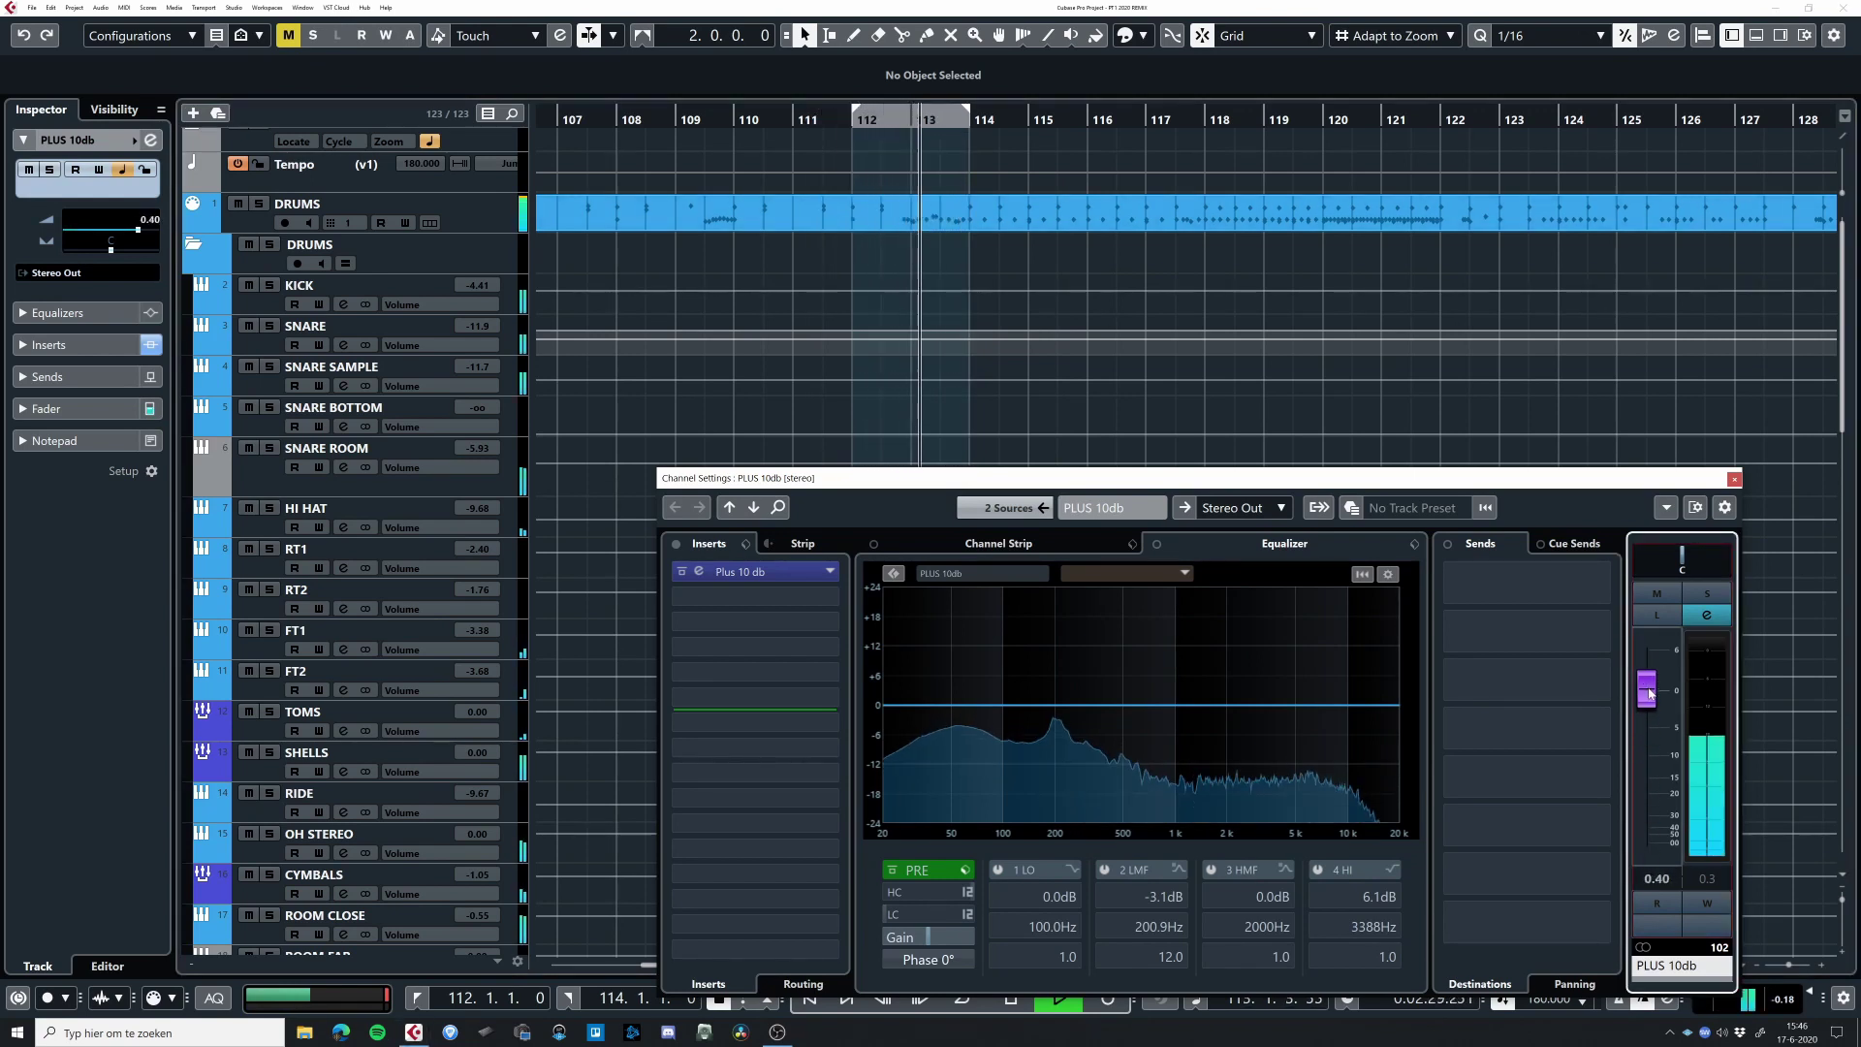
ctrl+click(1647, 692)
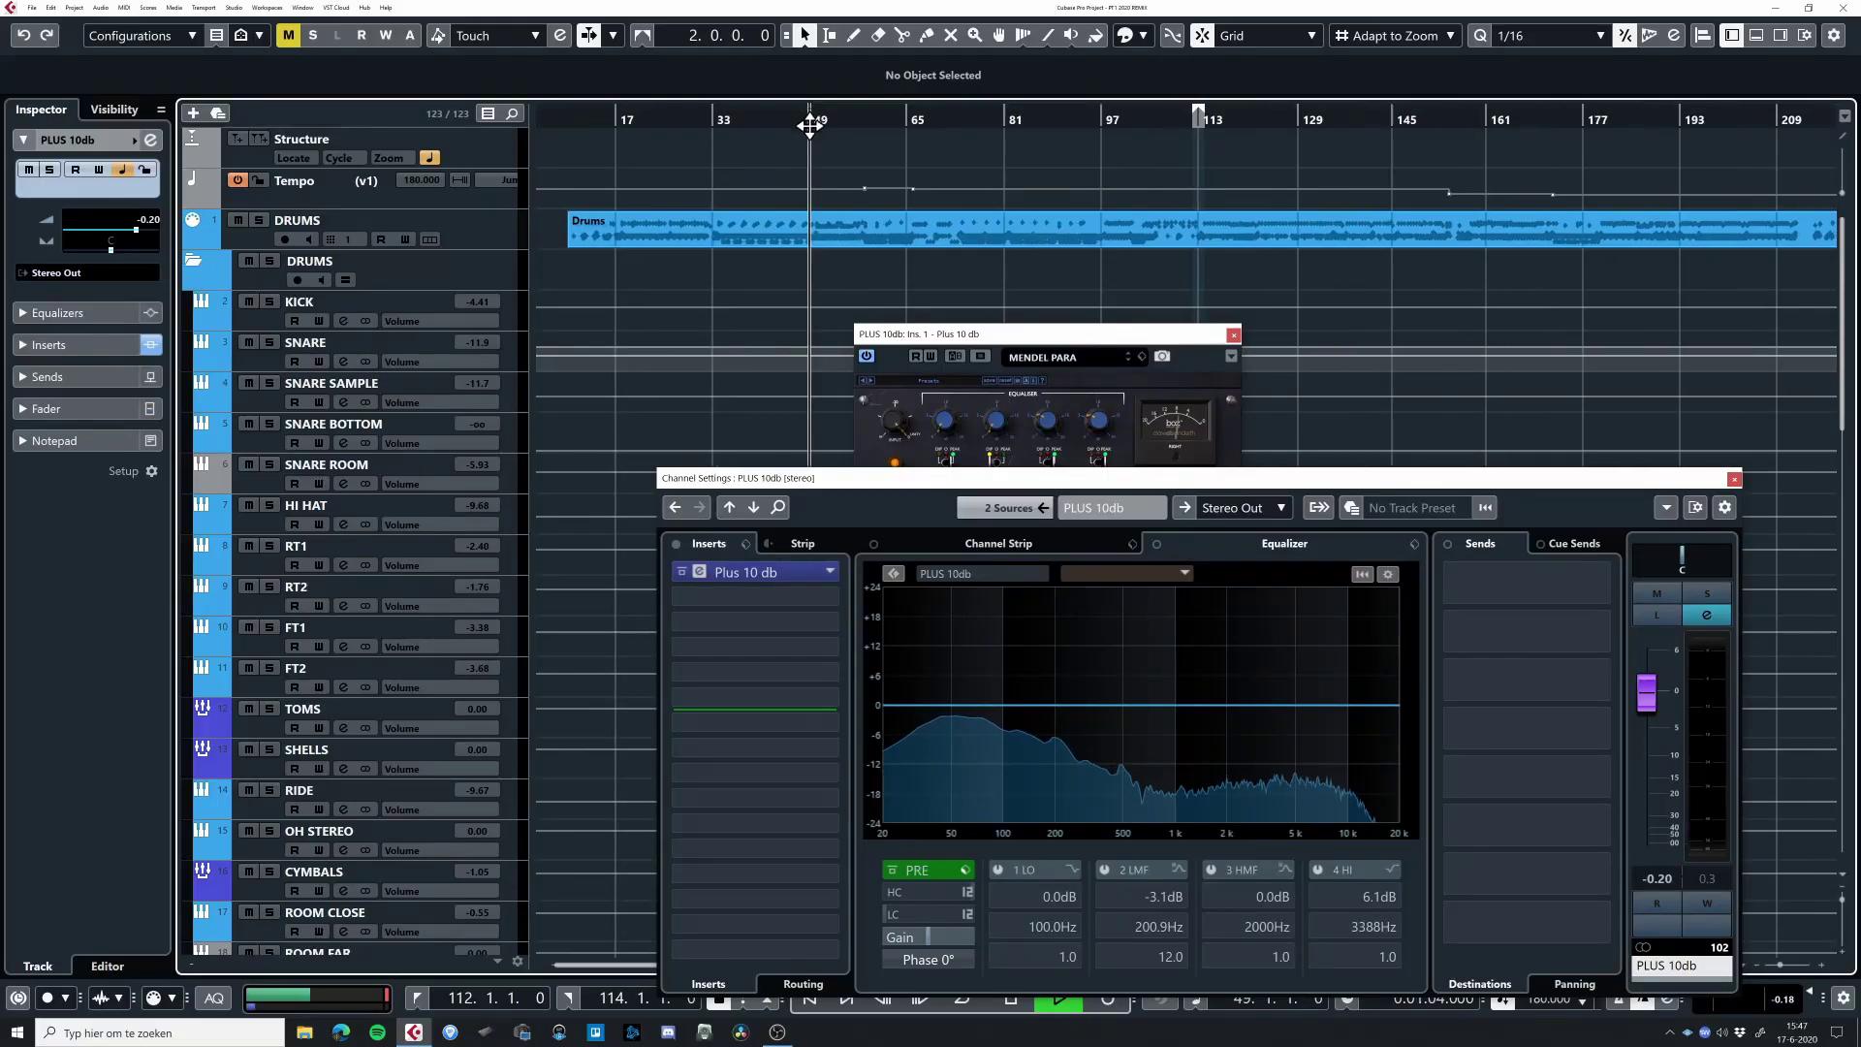
Step: Pull the PLUS 10db group fader down to -oo and zoom the timeline in
drag(1635, 685, 1631, 867)
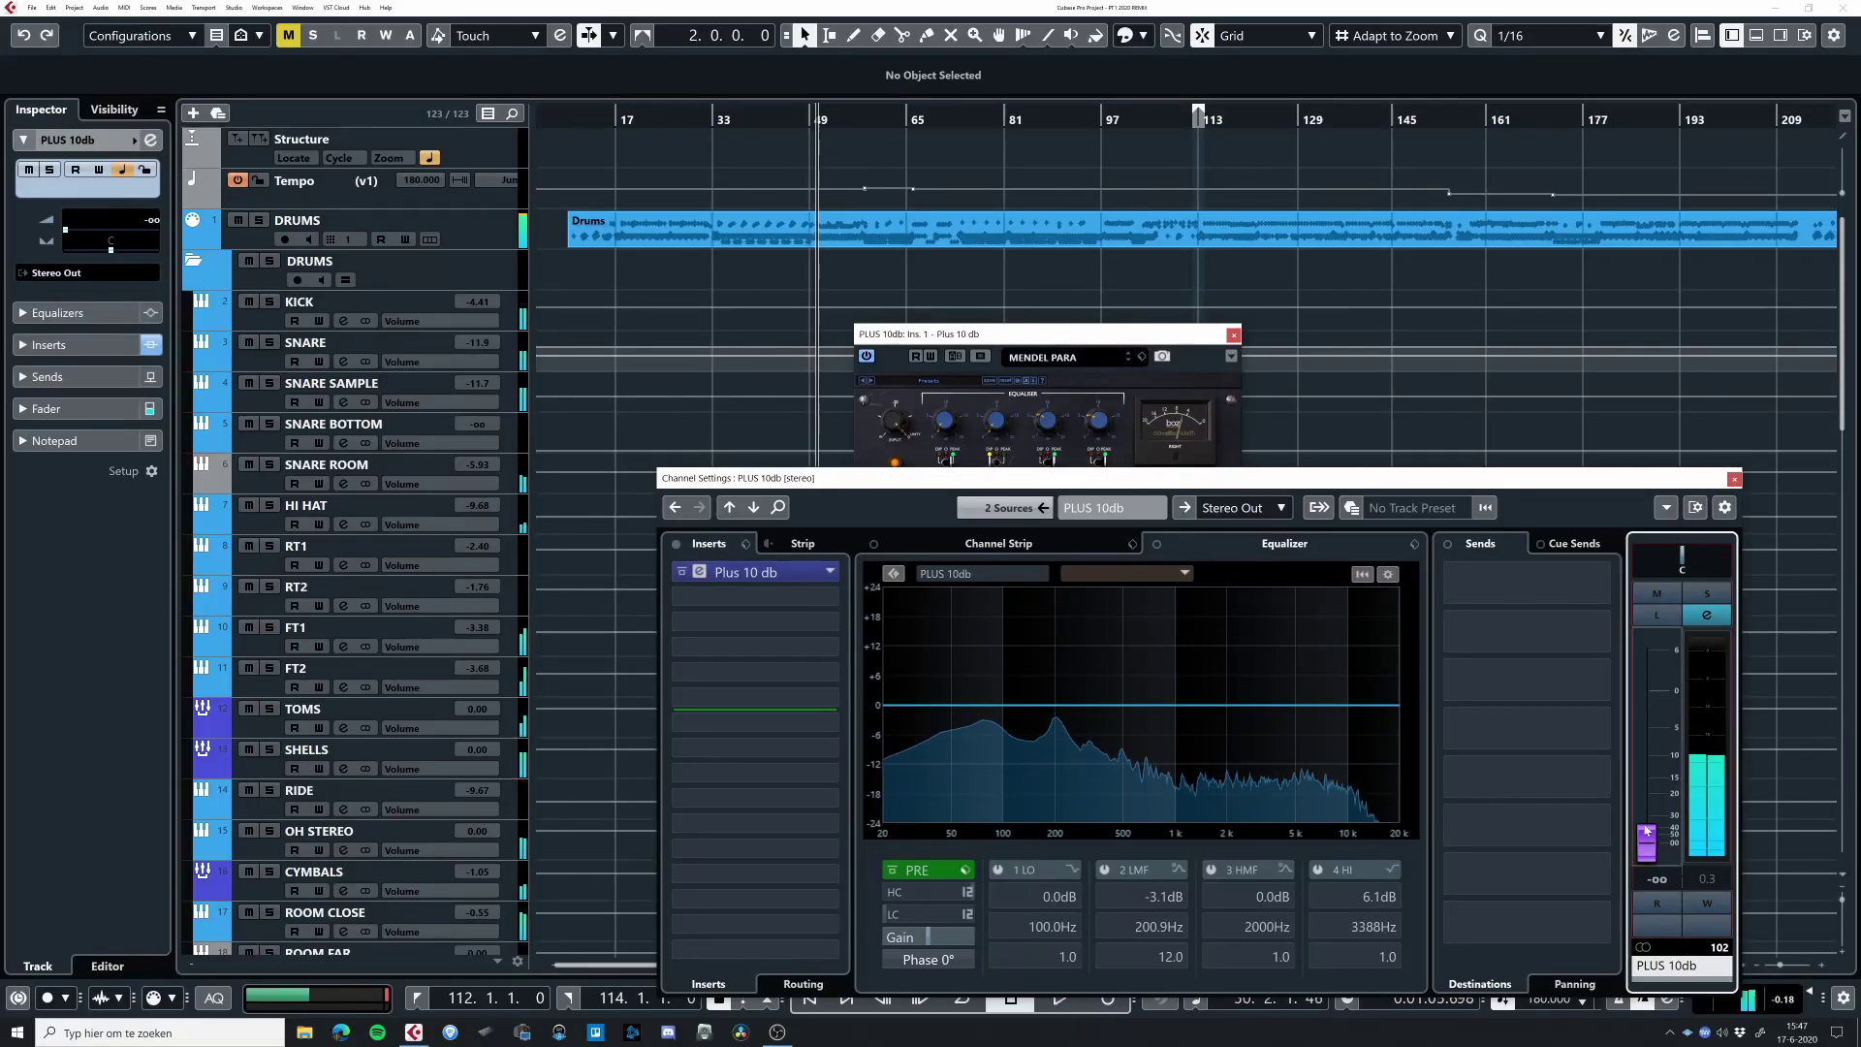
key(h)
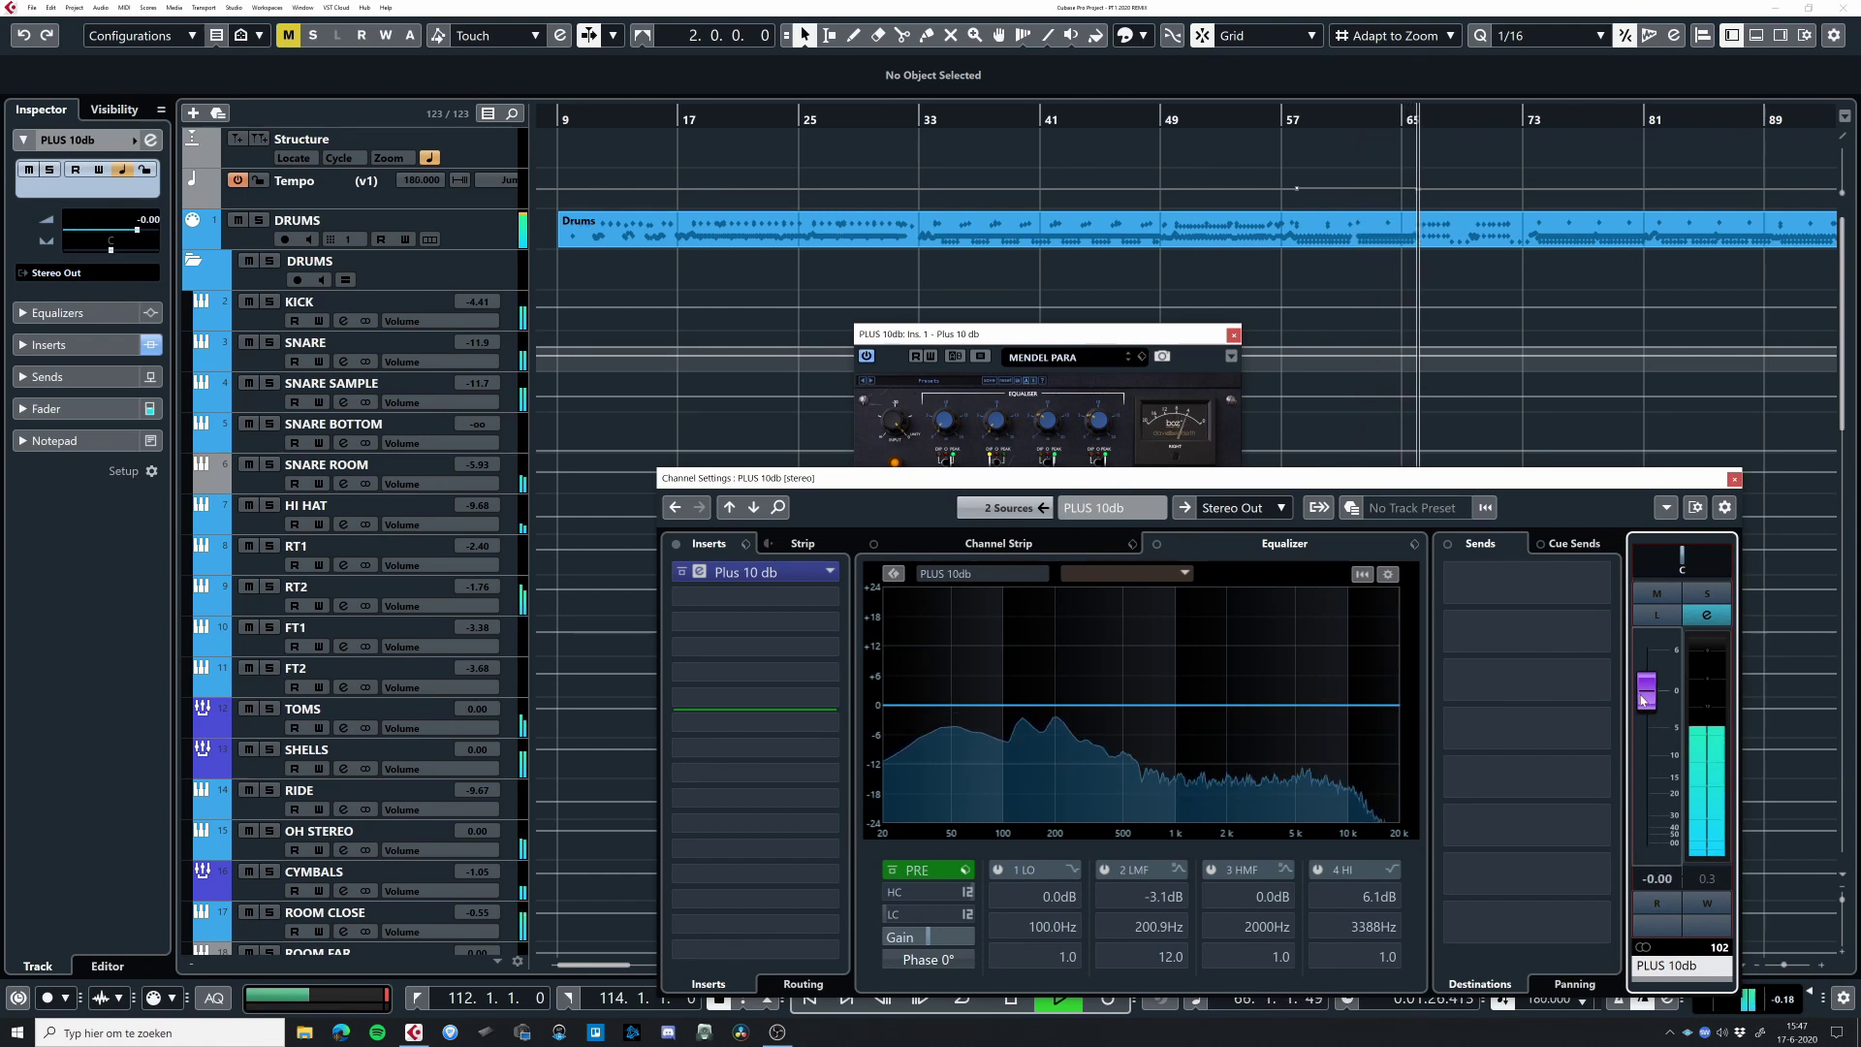
key(g)
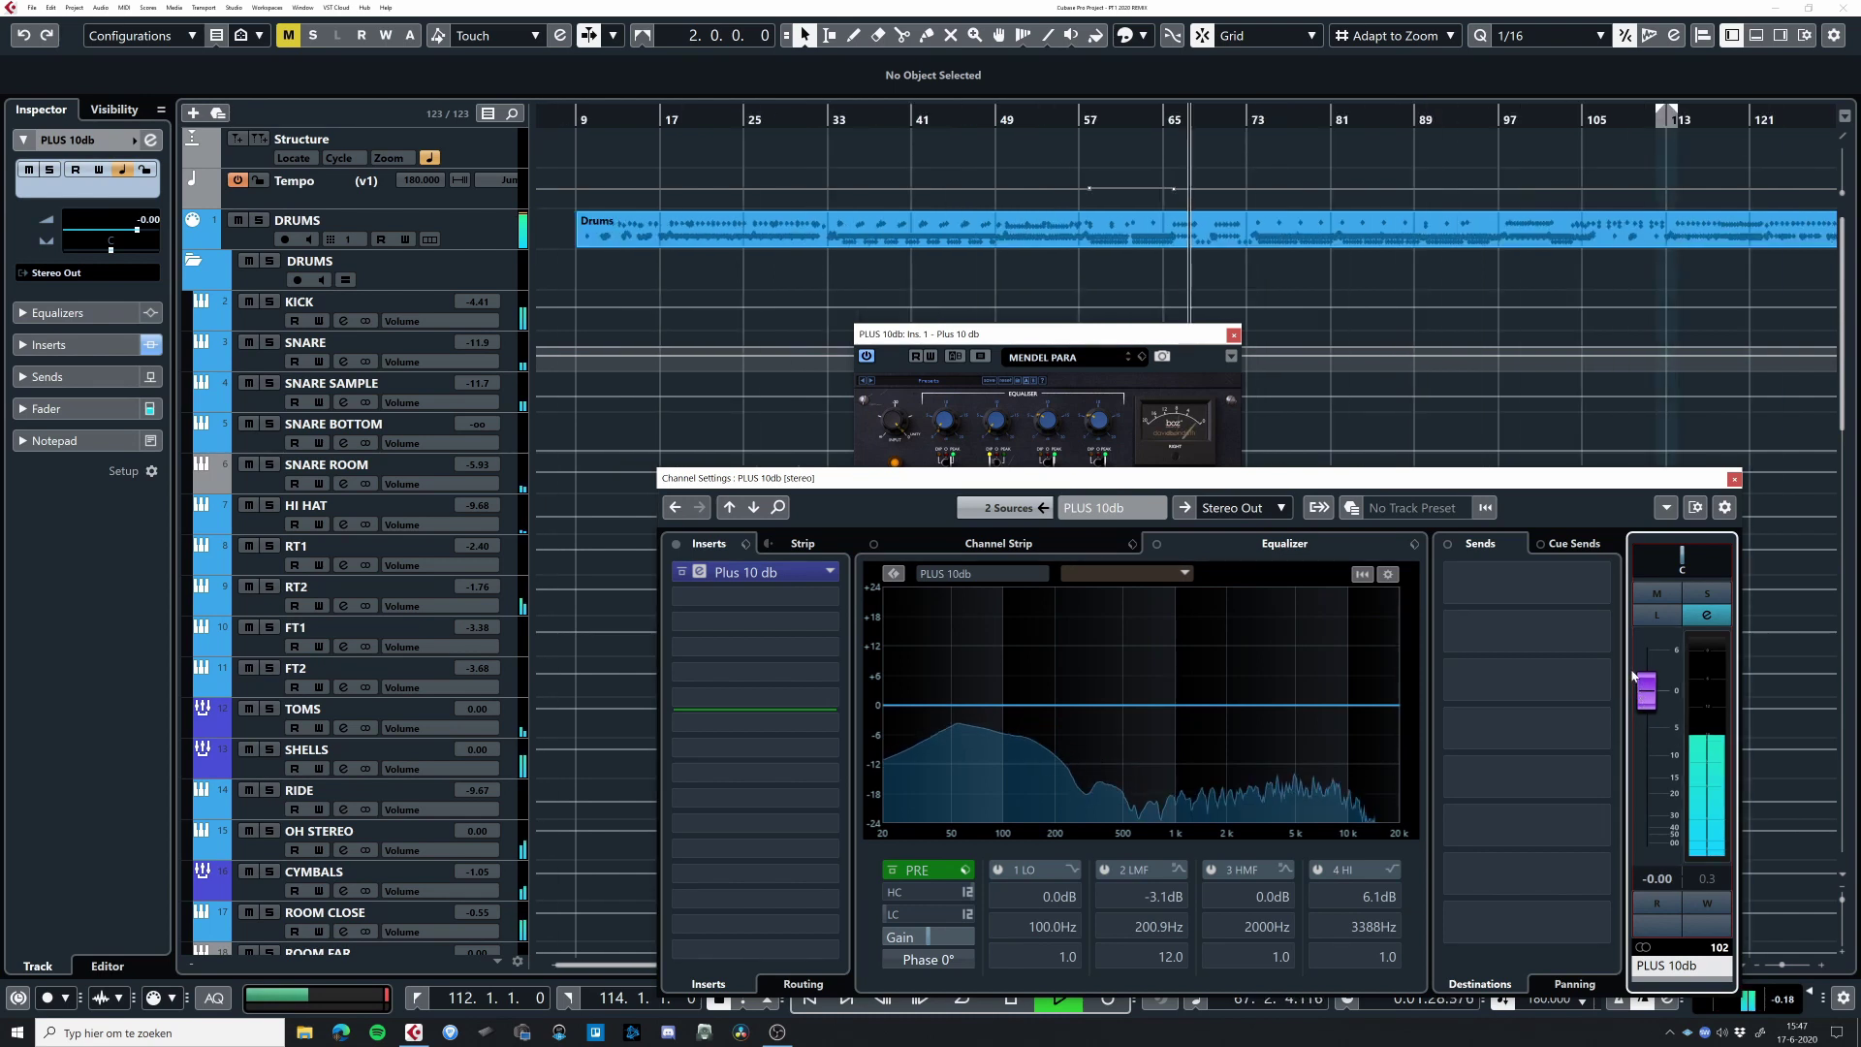